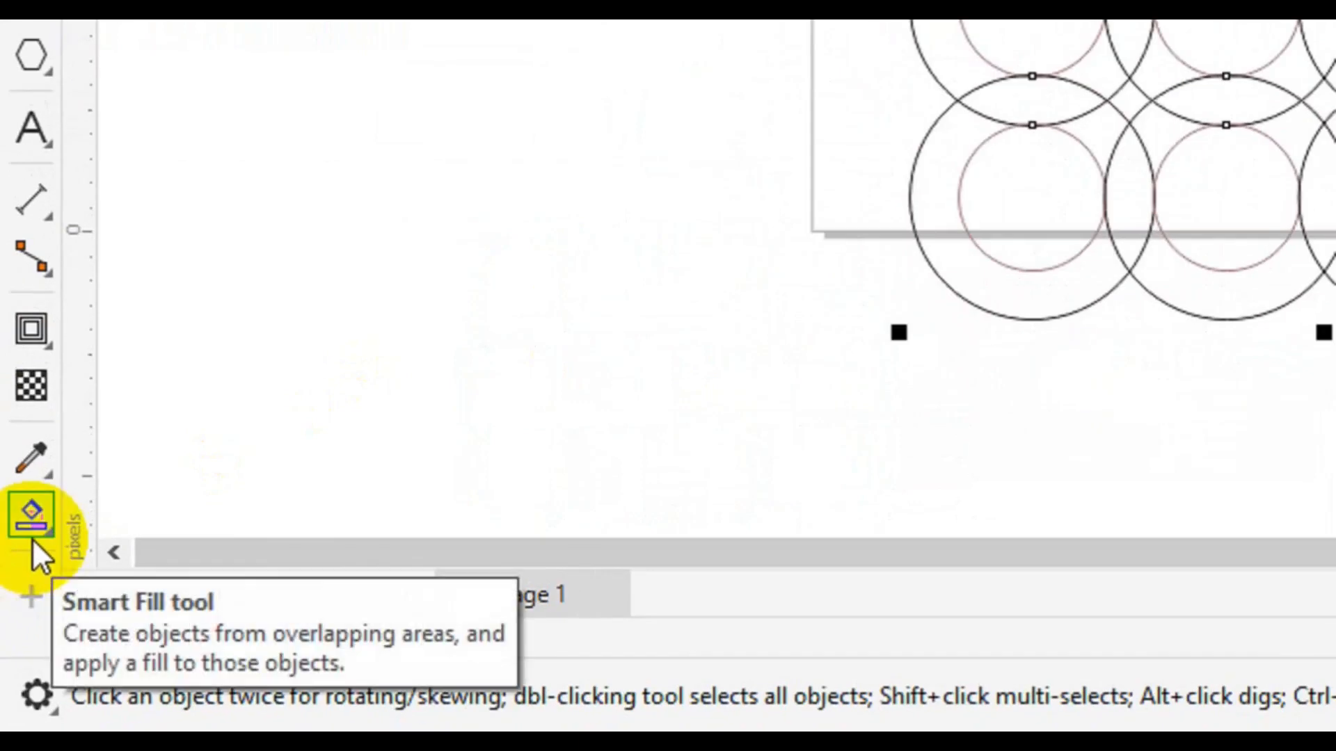
Smart-fill in dark blue the top and bottom second-column inner circles, the leftmost middle circle, and the areas connecting them
{"action": "left_click", "coordinate": [32, 538]}
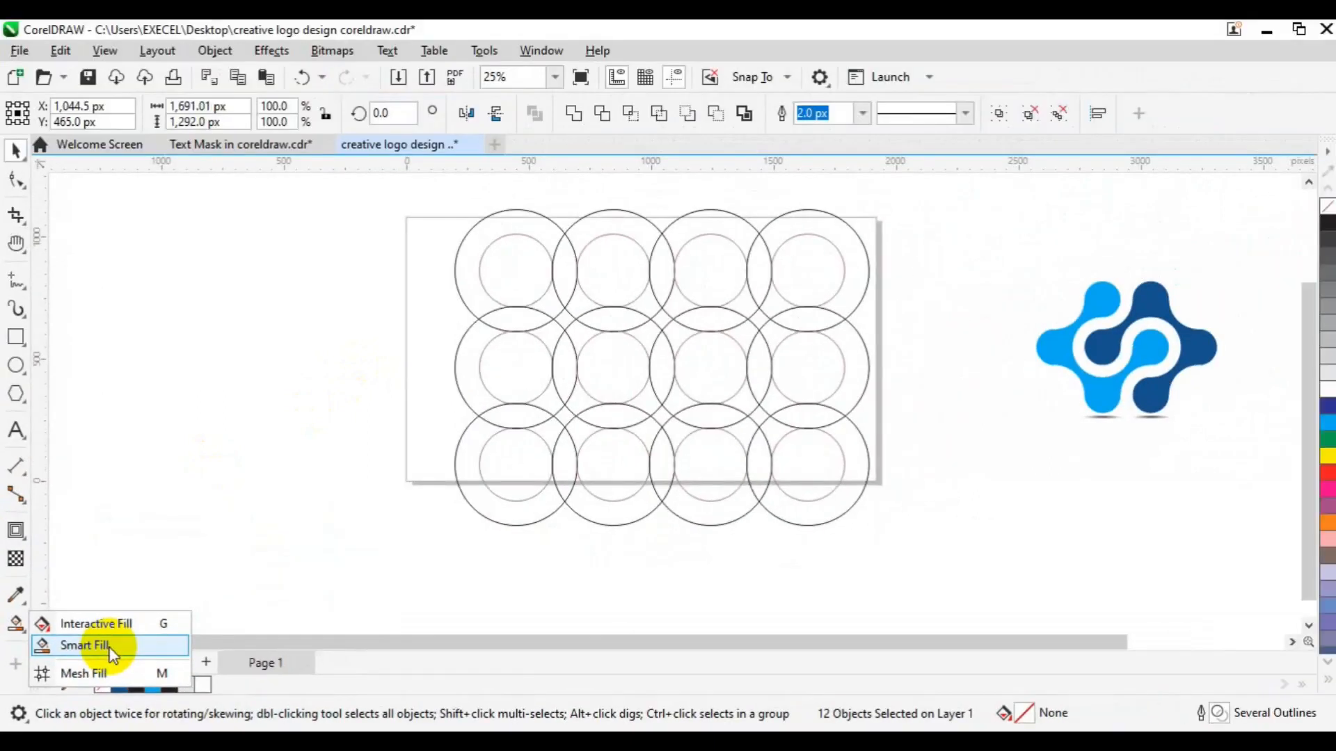
{"action": "left_click", "coordinate": [104, 639]}
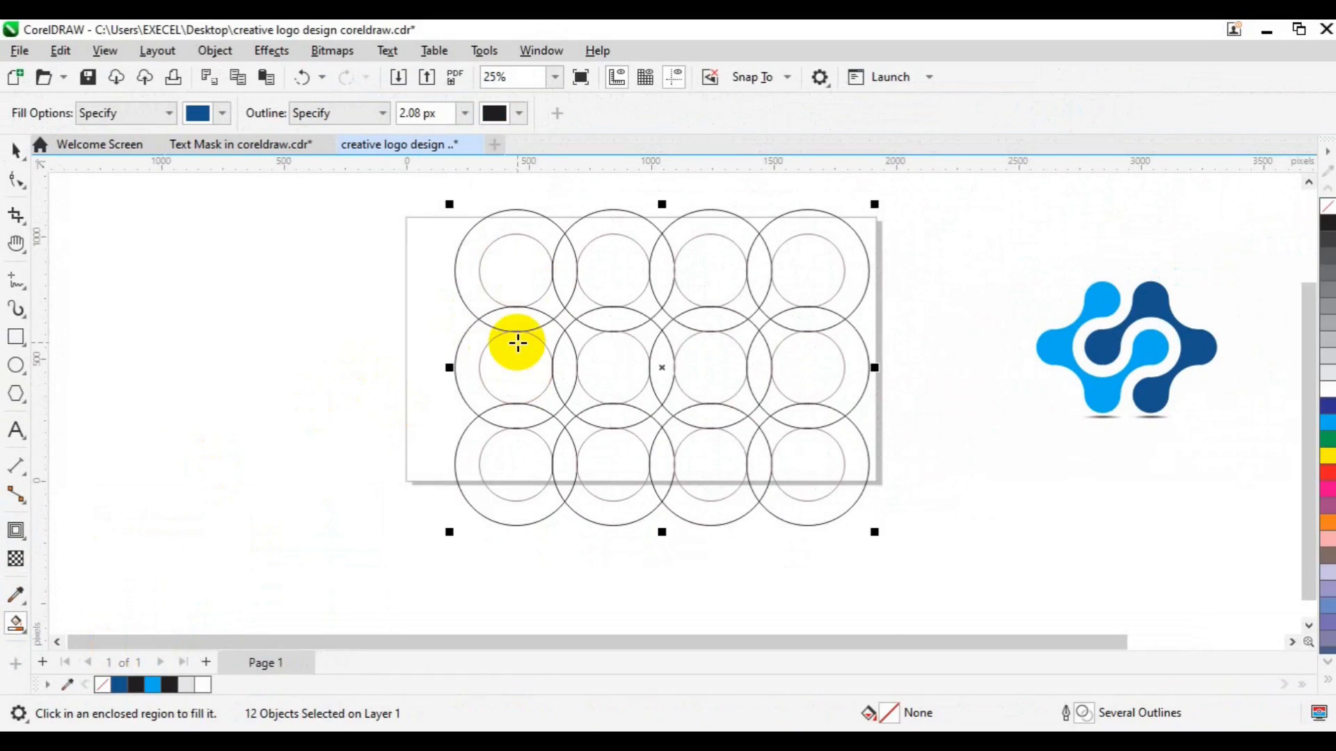
{"action": "left_click", "coordinate": [603, 273]}
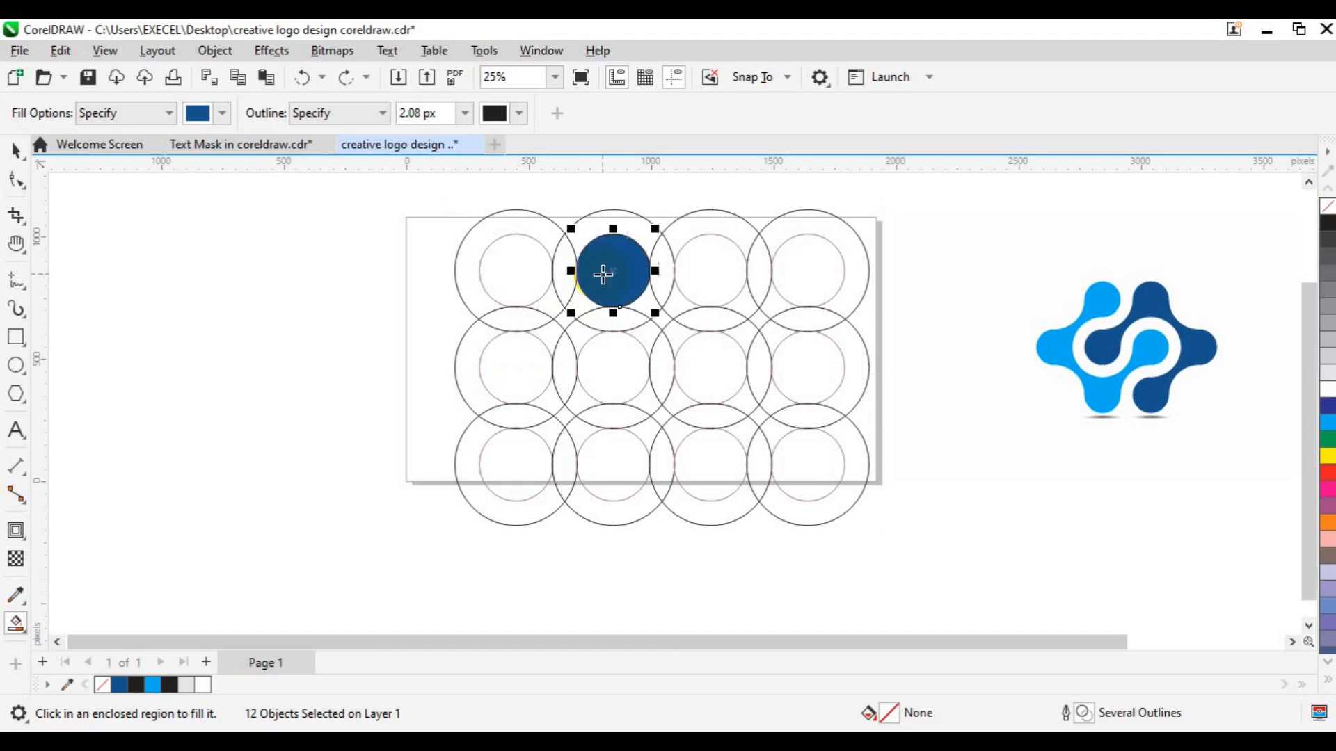
{"action": "left_click", "coordinate": [575, 301]}
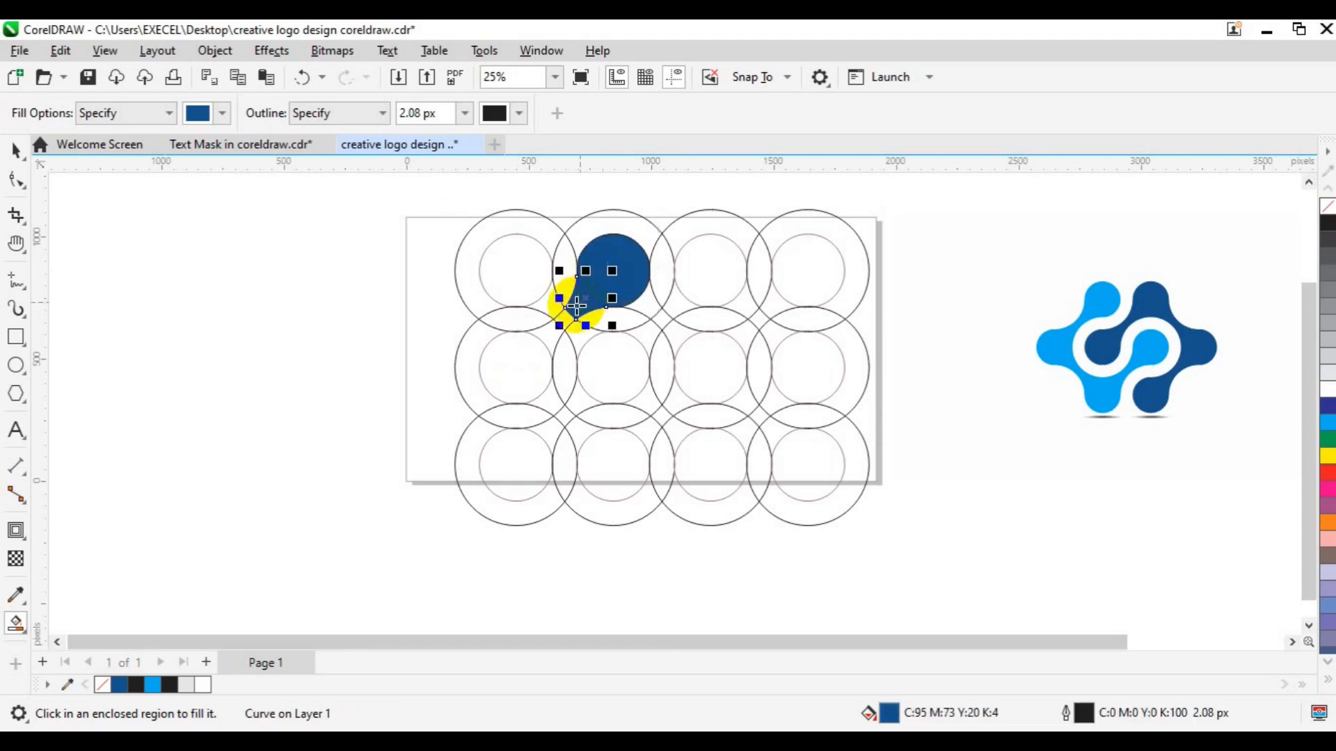
{"action": "left_click_drag", "start_coordinate": [567, 312], "coordinate": [523, 358]}
{"action": "left_click", "coordinate": [523, 358]}
{"action": "left_click", "coordinate": [551, 404]}
{"action": "left_click", "coordinate": [565, 414]}
{"action": "left_click", "coordinate": [590, 437]}
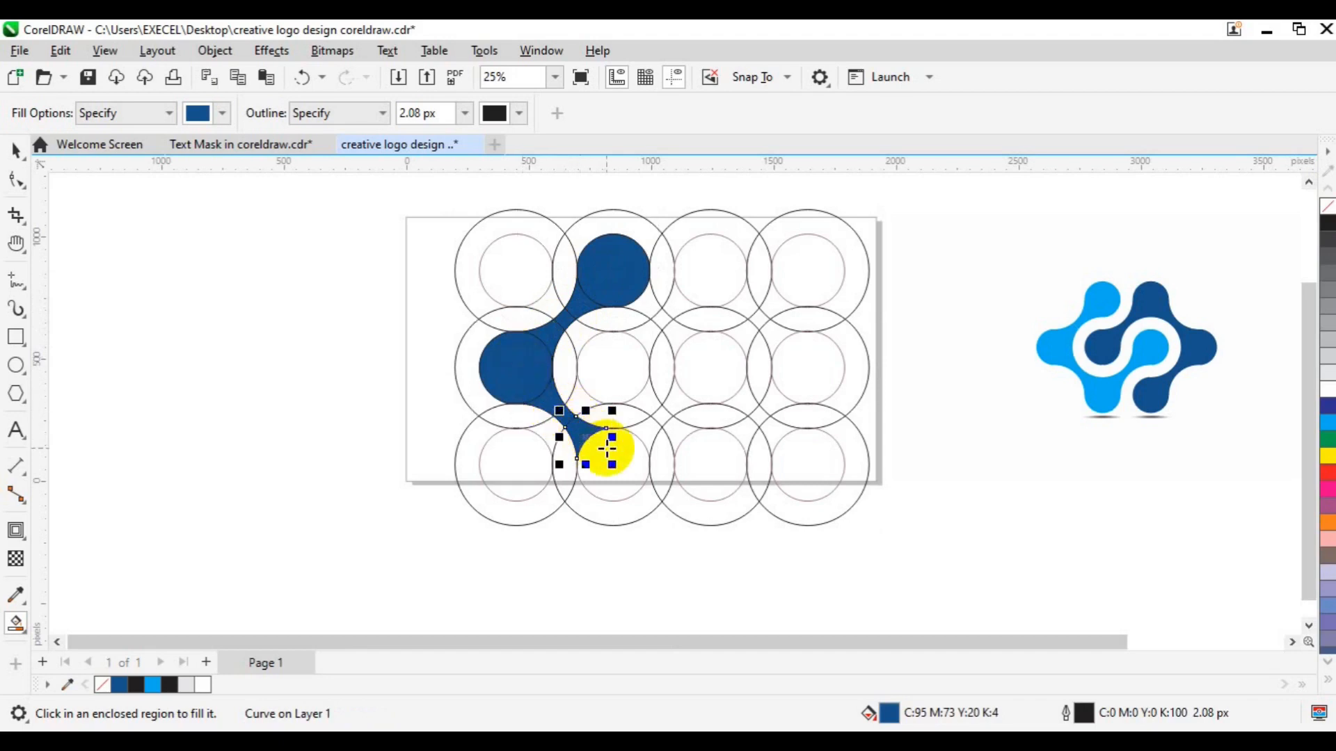
{"action": "left_click", "coordinate": [612, 456]}
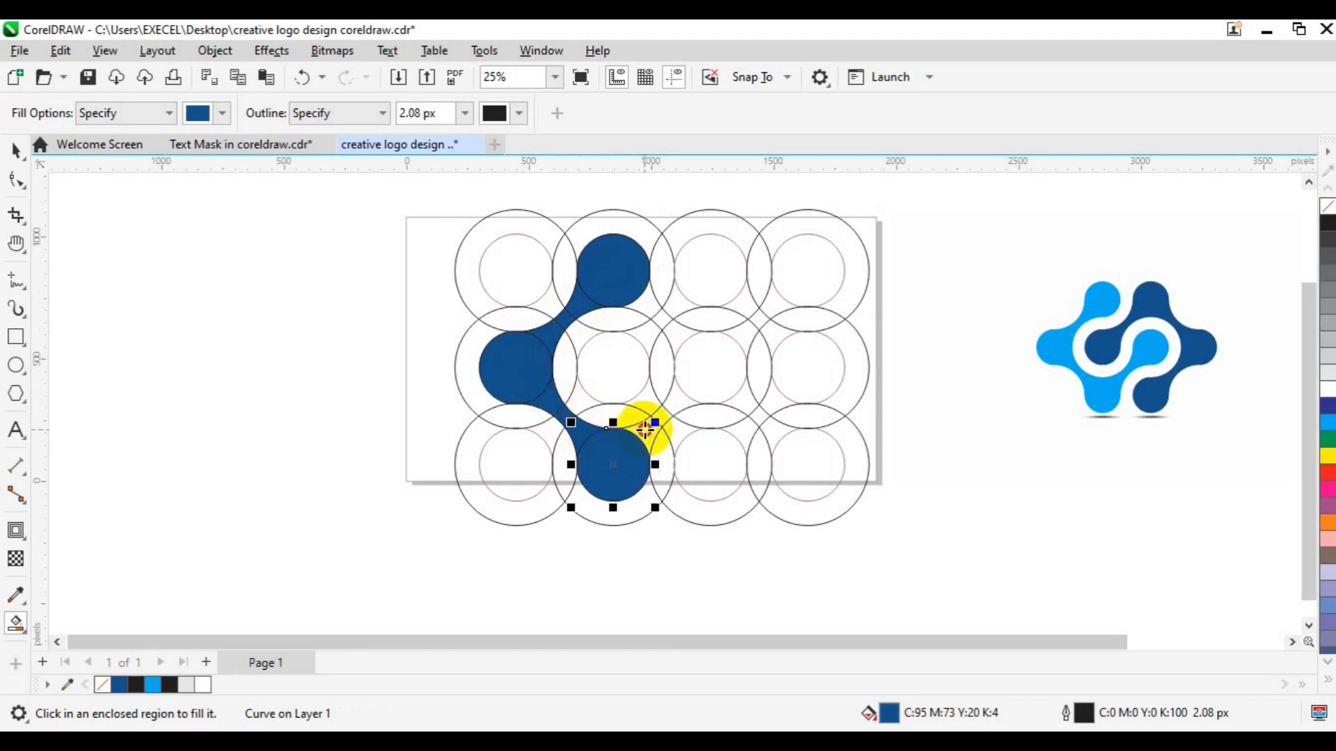
Smart-fill the connector from the bottom second-column circle up to the third-column middle circle, plus both central inner circles
{"action": "left_click", "coordinate": [663, 416]}
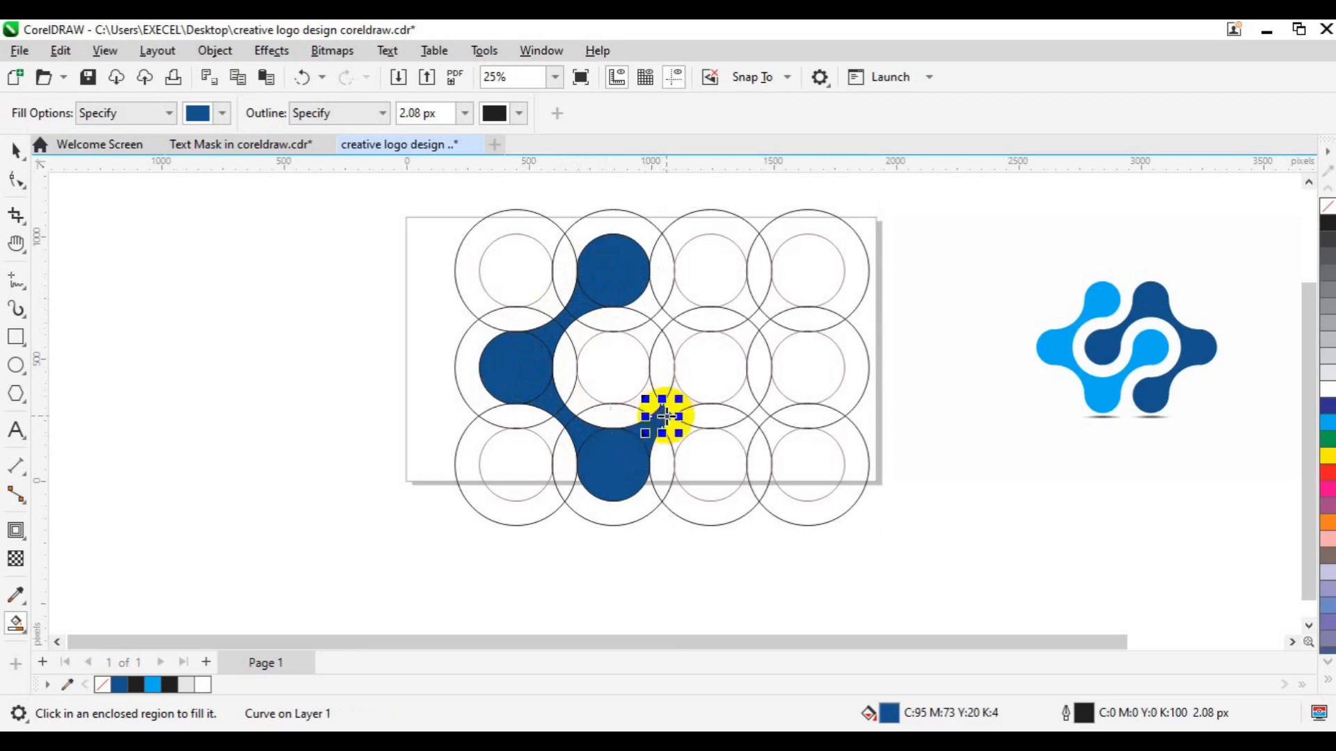
{"action": "left_click", "coordinate": [695, 374]}
{"action": "left_click", "coordinate": [669, 397]}
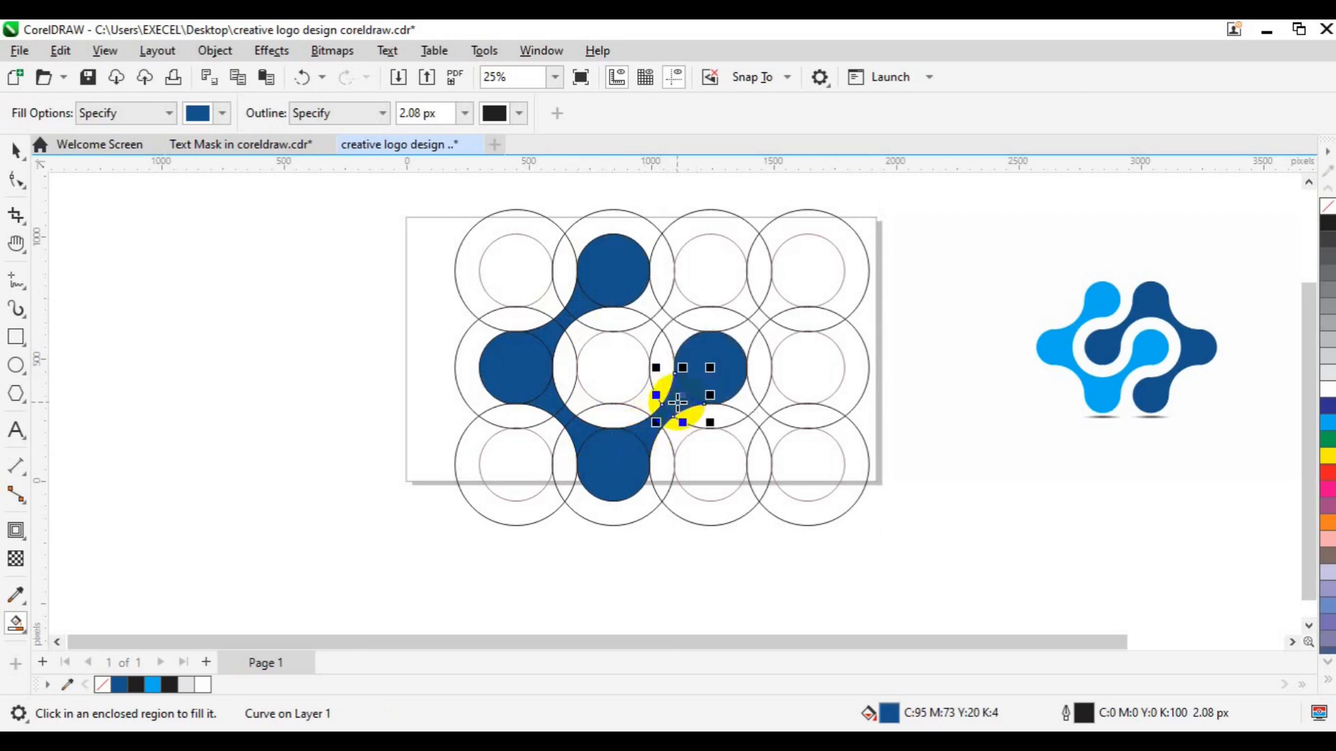
{"action": "left_click", "coordinate": [617, 380]}
Smart-fill the areas linking the second-column middle ring to the top third-column circle and on to the rightmost middle circle, including both circles
{"action": "left_click", "coordinate": [660, 316]}
{"action": "left_click", "coordinate": [674, 298]}
{"action": "left_click", "coordinate": [707, 268]}
{"action": "left_click", "coordinate": [751, 306]}
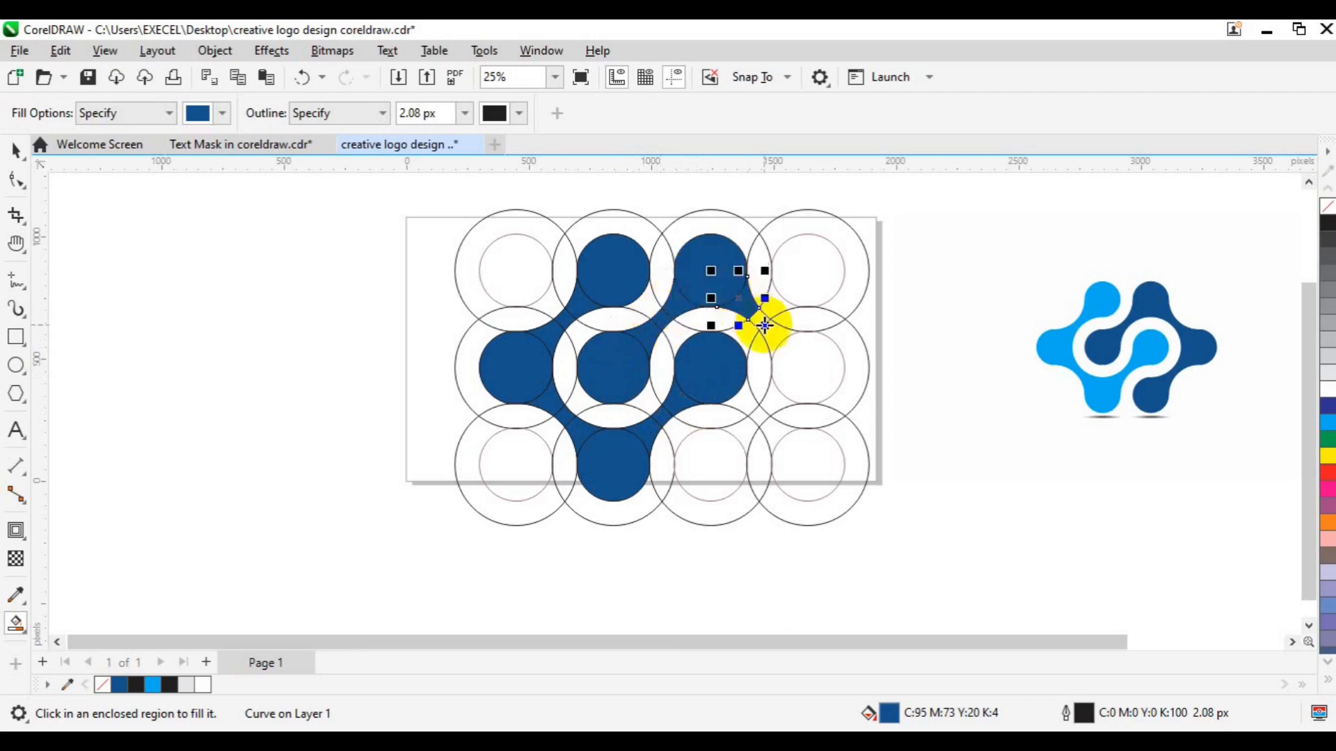
{"action": "left_click", "coordinate": [761, 322]}
{"action": "left_click", "coordinate": [790, 341]}
{"action": "left_click", "coordinate": [807, 367]}
Smart-fill the connector below the rightmost middle circle and the bottom third-column inner circle
{"action": "left_click", "coordinate": [765, 403]}
{"action": "left_click", "coordinate": [754, 418]}
{"action": "left_click", "coordinate": [739, 436]}
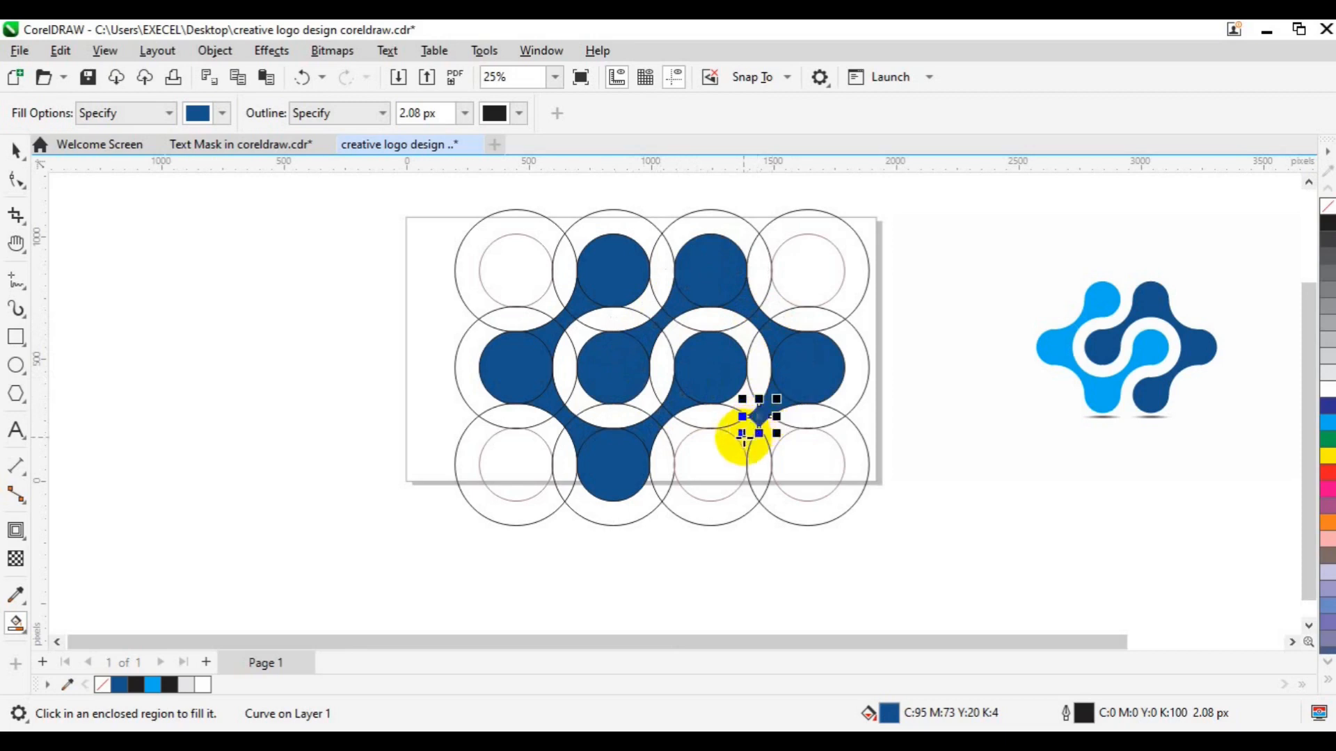
{"action": "left_click", "coordinate": [716, 468]}
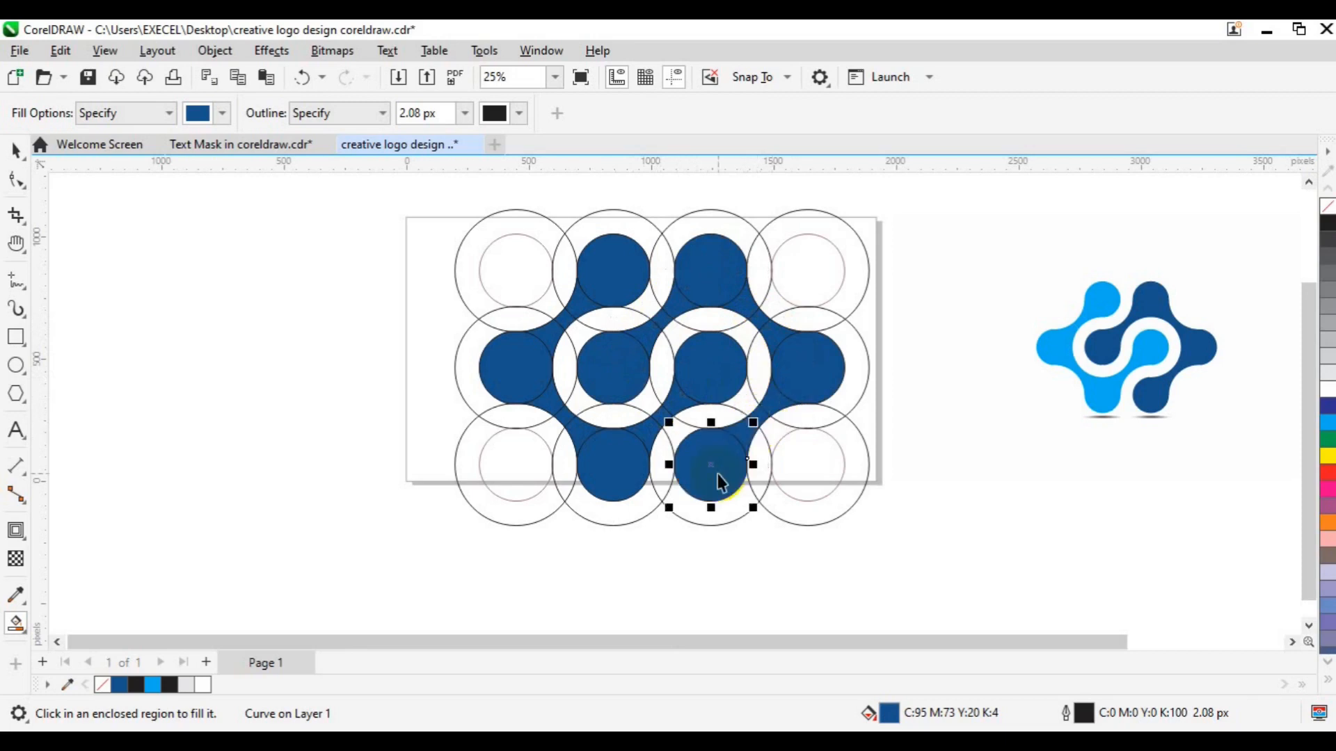
Weld the bottom third-column circle to the filled wedge at its upper right
{"action": "key", "text": "space"}
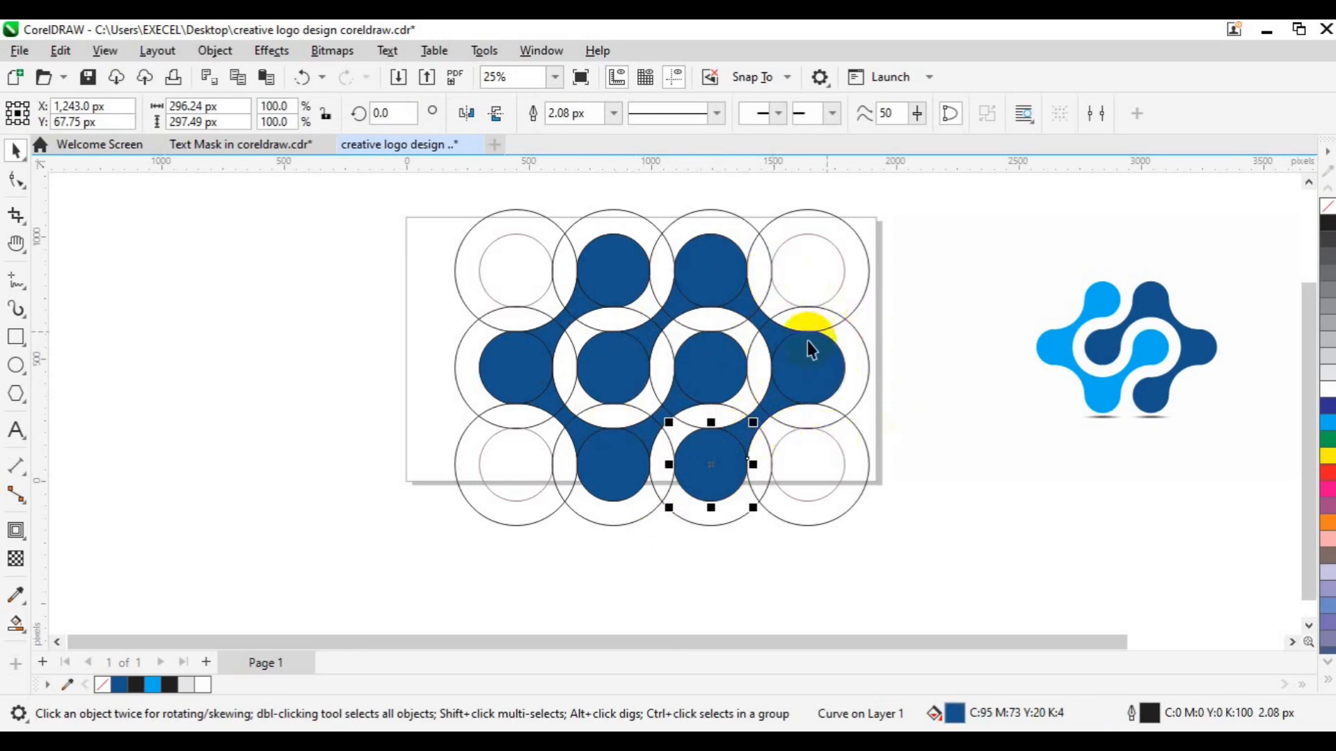
{"action": "left_click", "coordinate": [927, 377]}
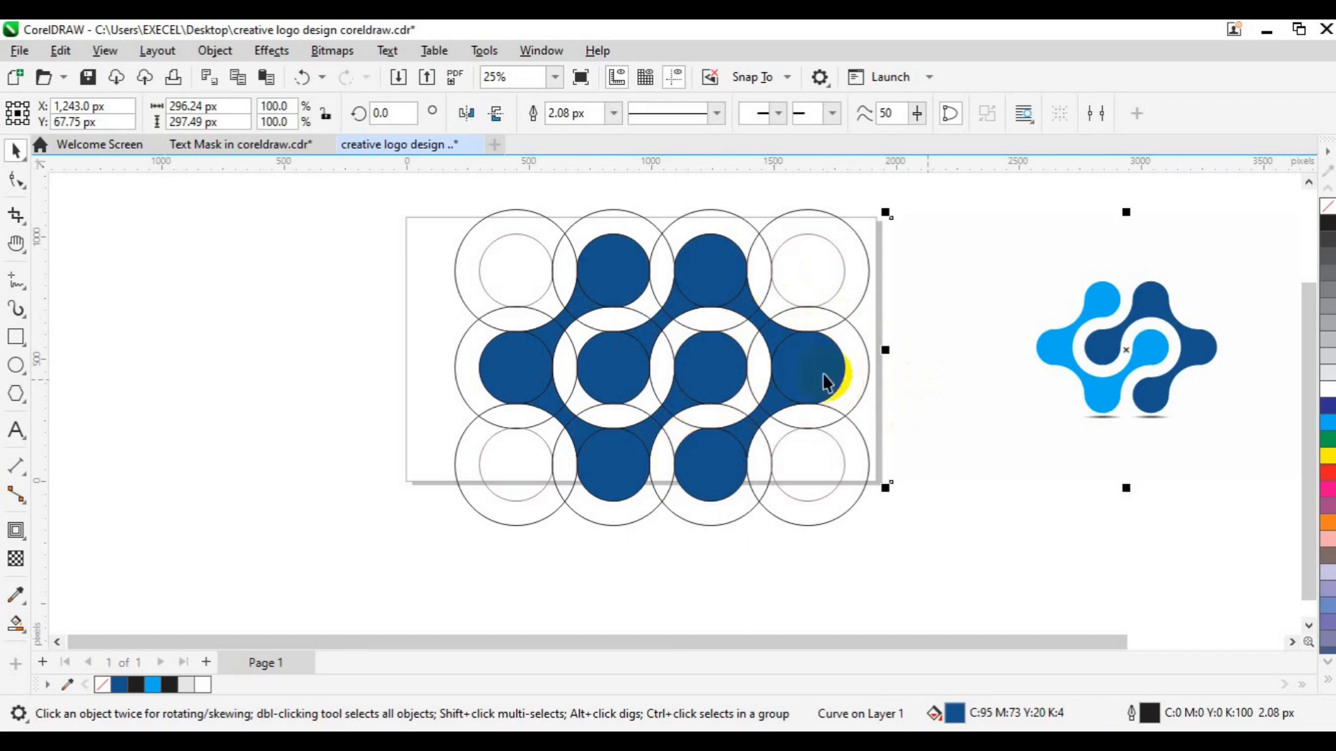
{"action": "left_click", "coordinate": [754, 446]}
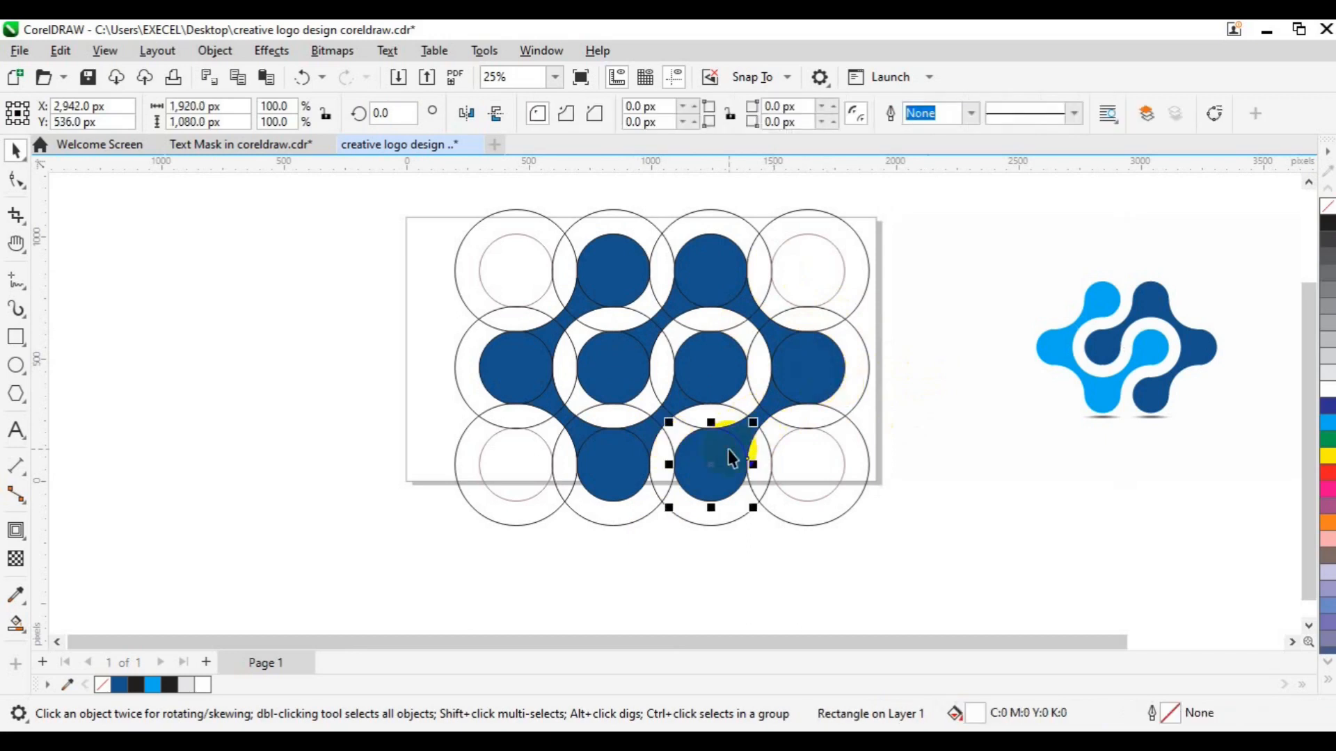
{"action": "left_click", "coordinate": [754, 445]}
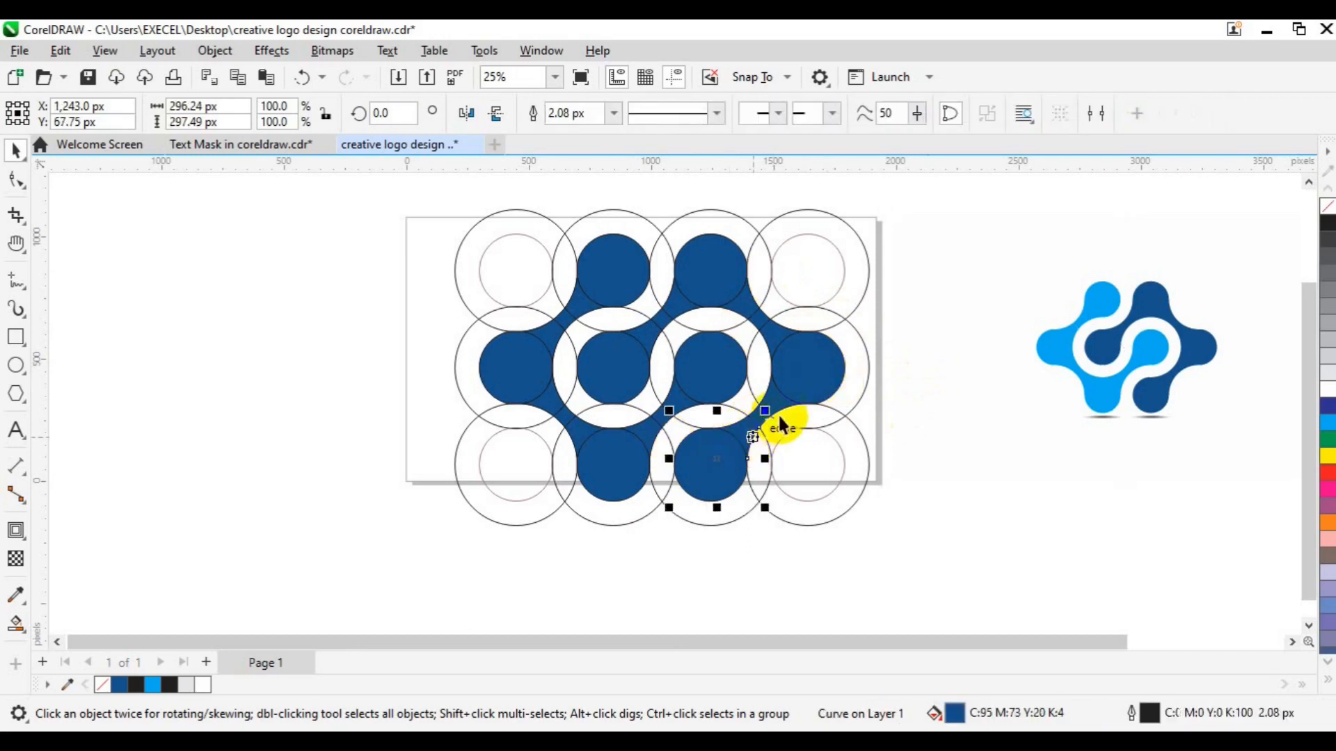
{"action": "left_click", "coordinate": [717, 314], "text": "shift"}
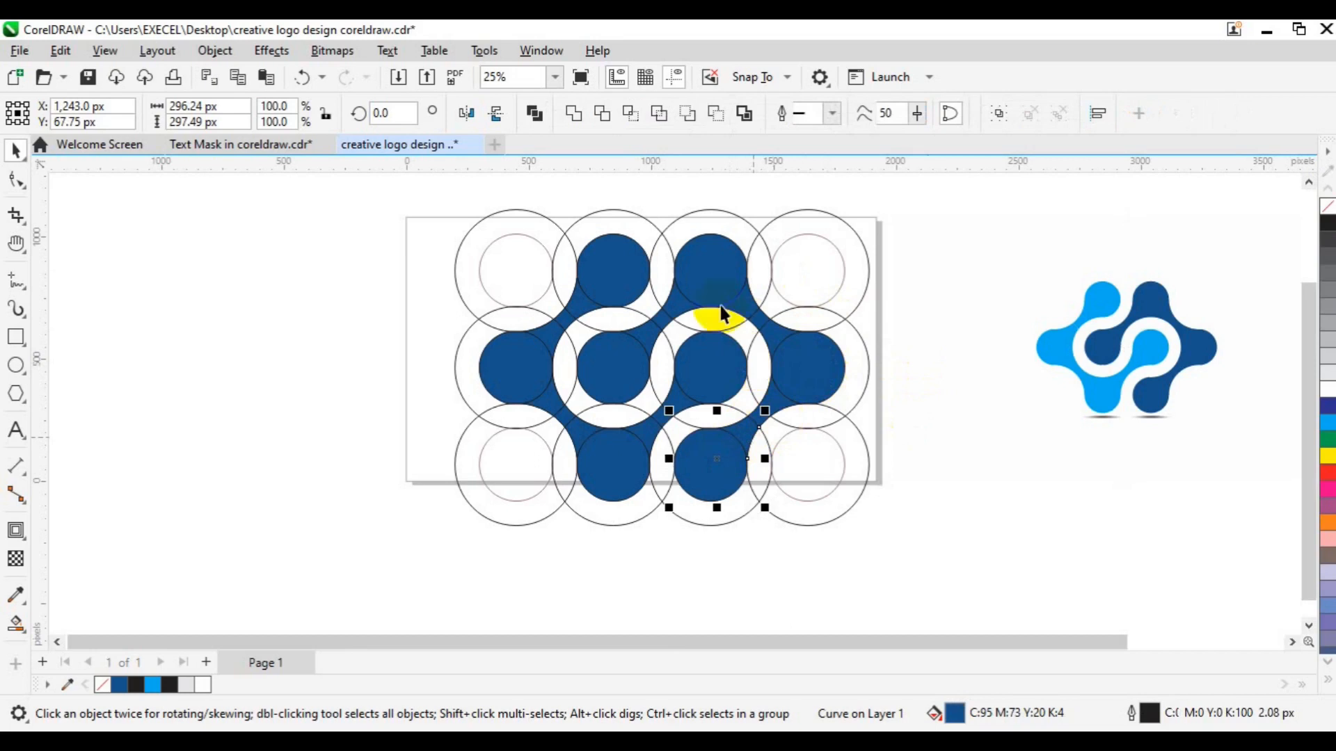
{"action": "left_click", "coordinate": [576, 123]}
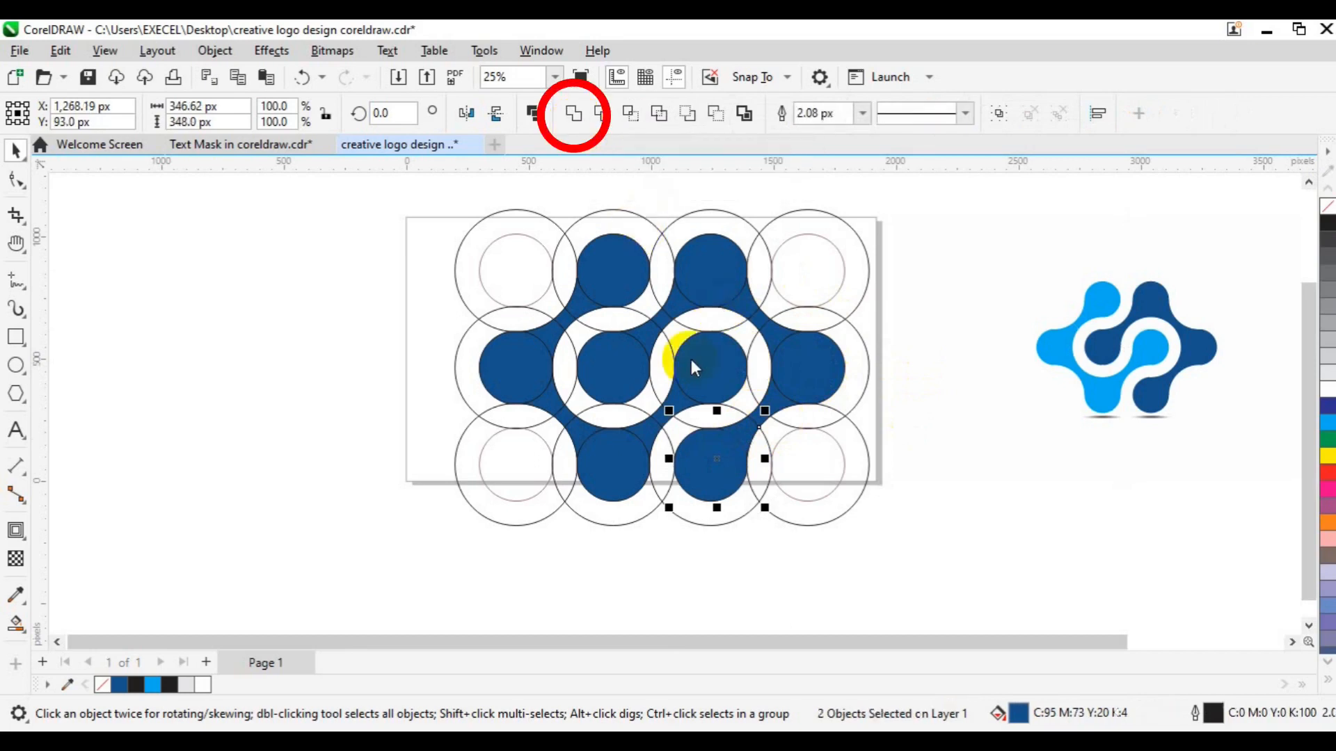
Try to weld the small lower-right bridge piece to the bottom third-column shape, and undo it
{"action": "left_click", "coordinate": [755, 379]}
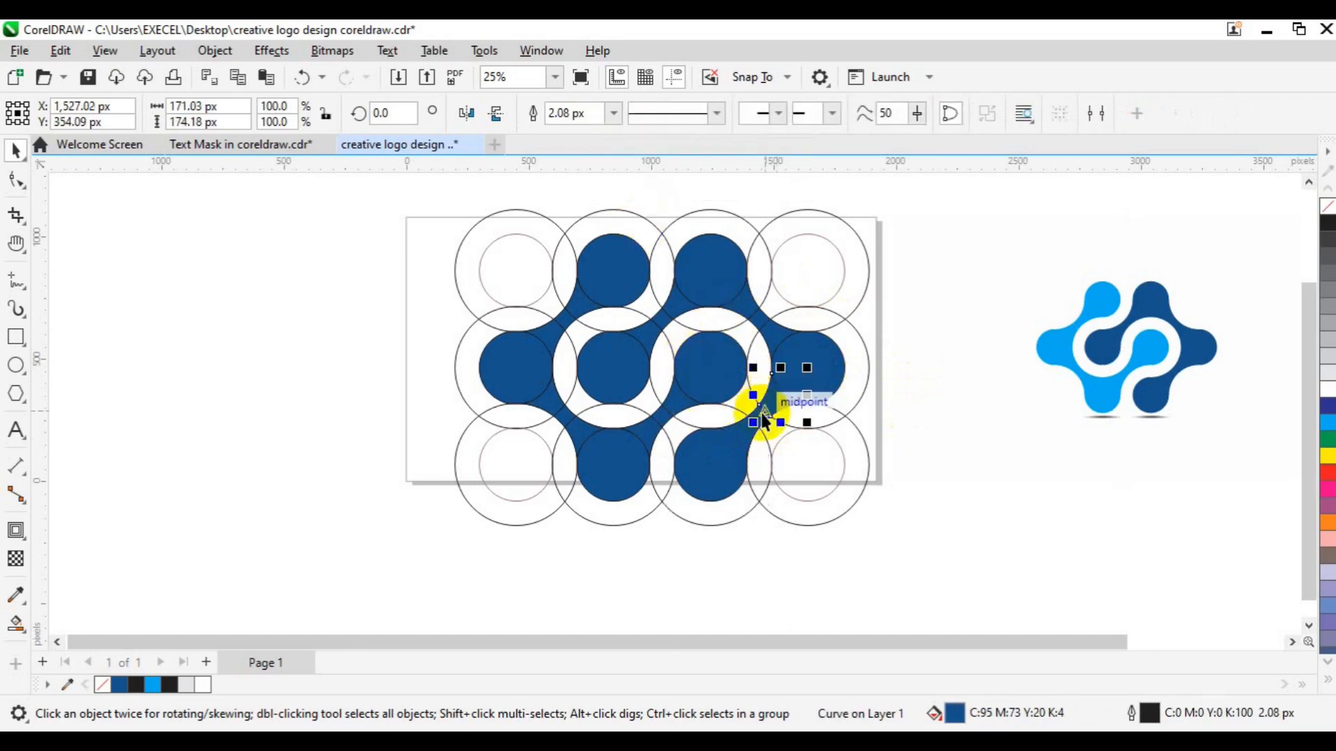
{"action": "left_click", "coordinate": [762, 484]}
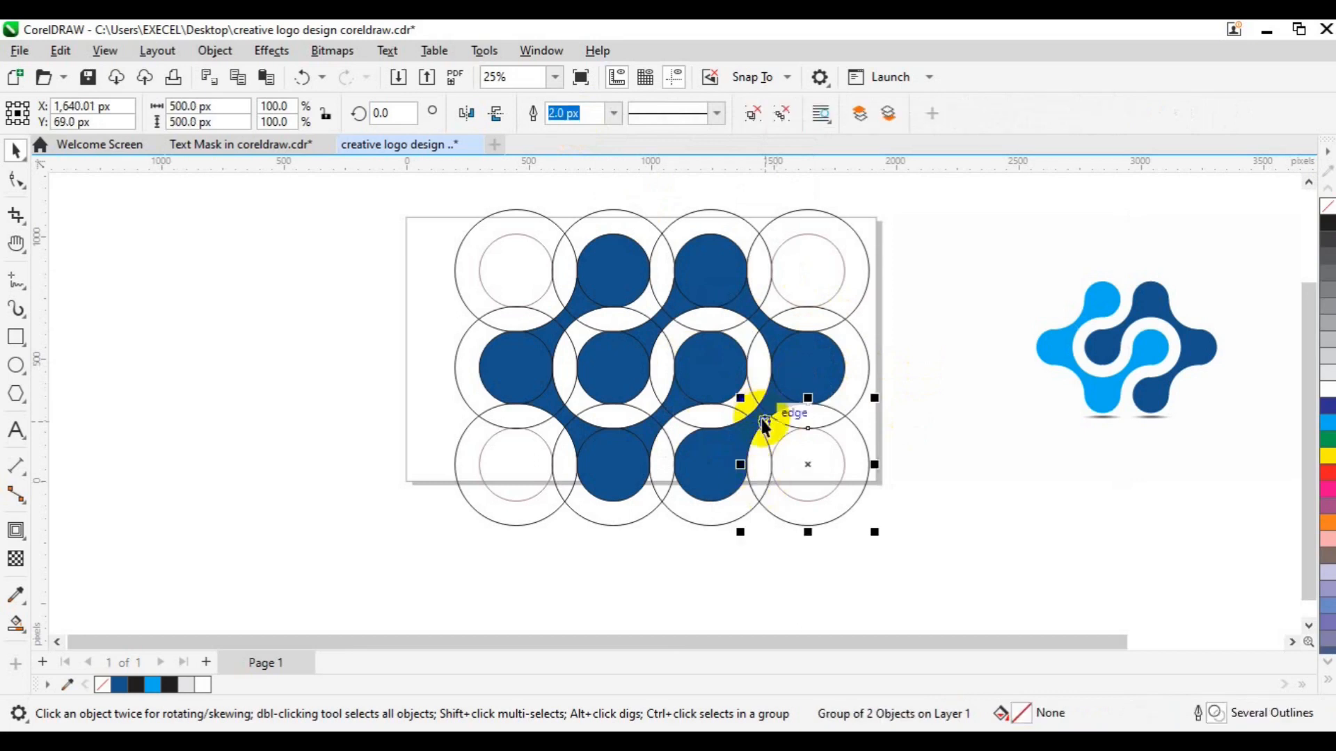
{"action": "left_click", "coordinate": [762, 420]}
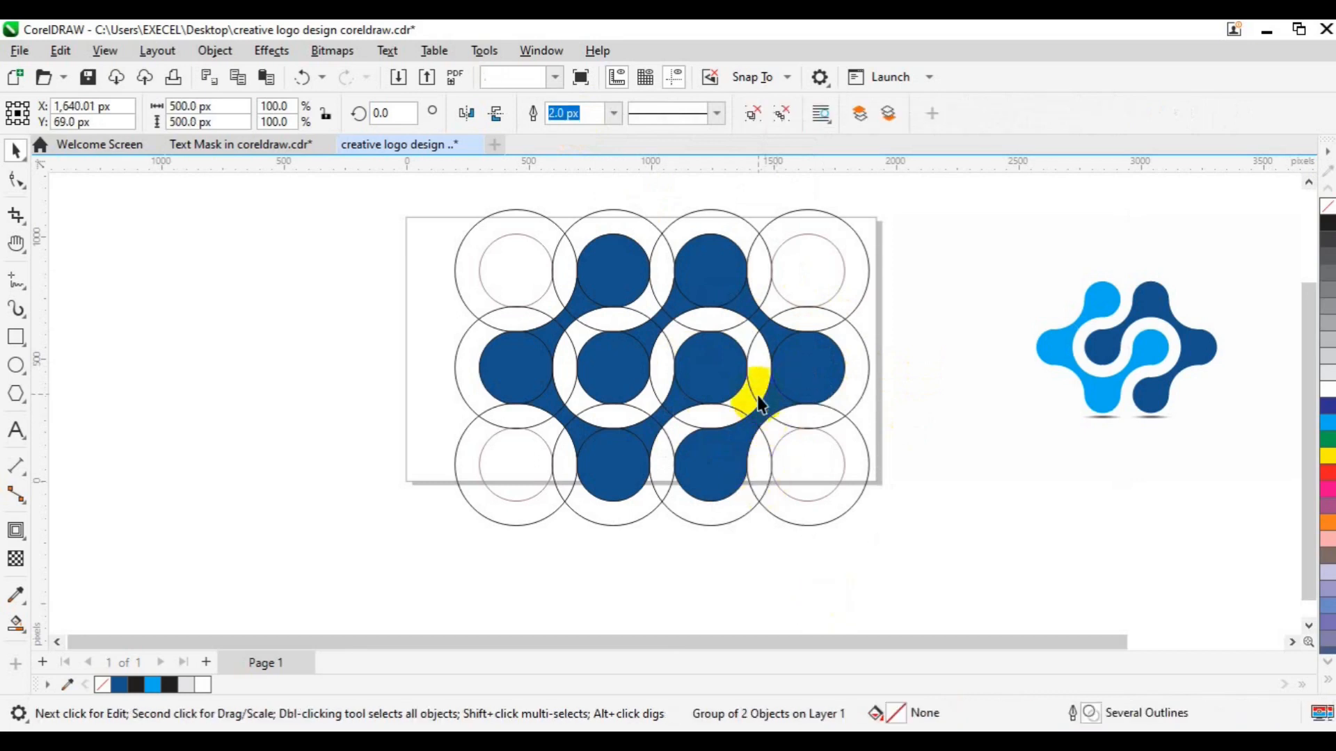
{"action": "left_click", "coordinate": [760, 422]}
{"action": "left_click", "coordinate": [758, 413]}
{"action": "left_click", "coordinate": [717, 479]}
{"action": "left_click", "coordinate": [718, 479], "text": "shift"}
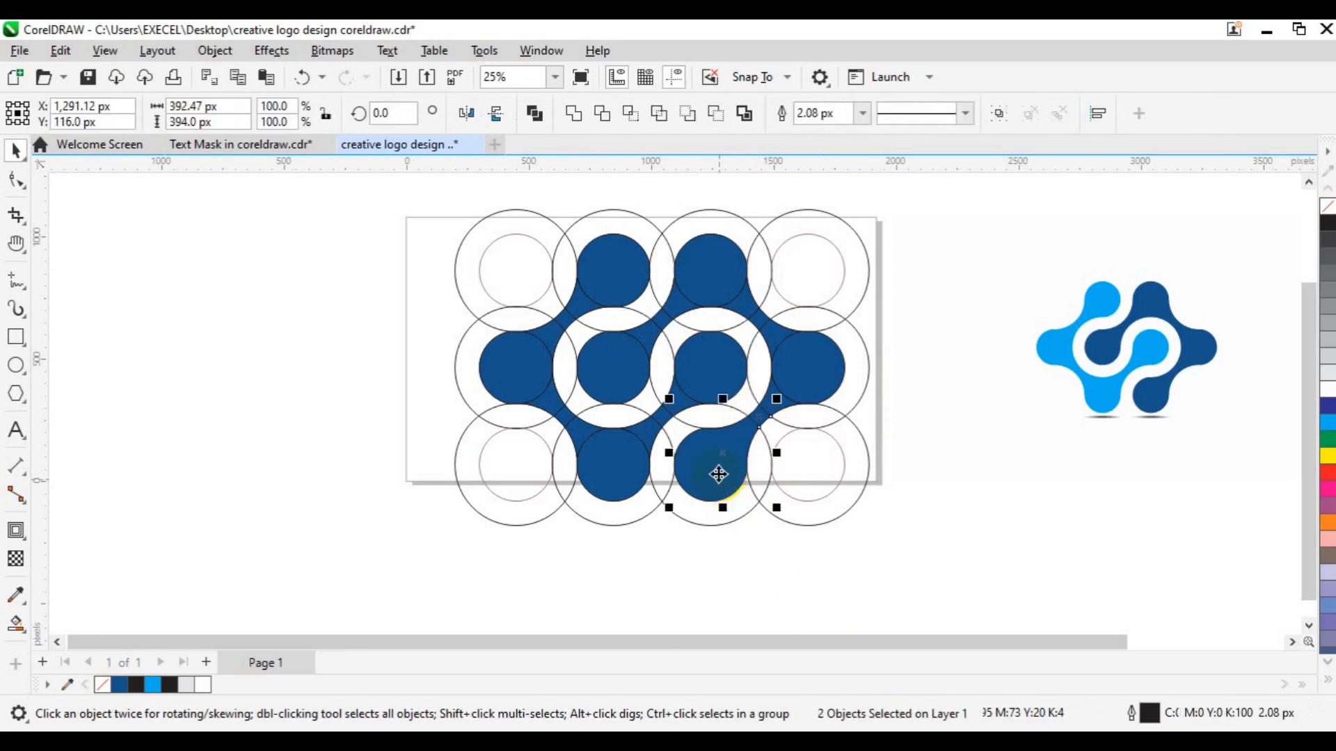
{"action": "left_click", "coordinate": [580, 119]}
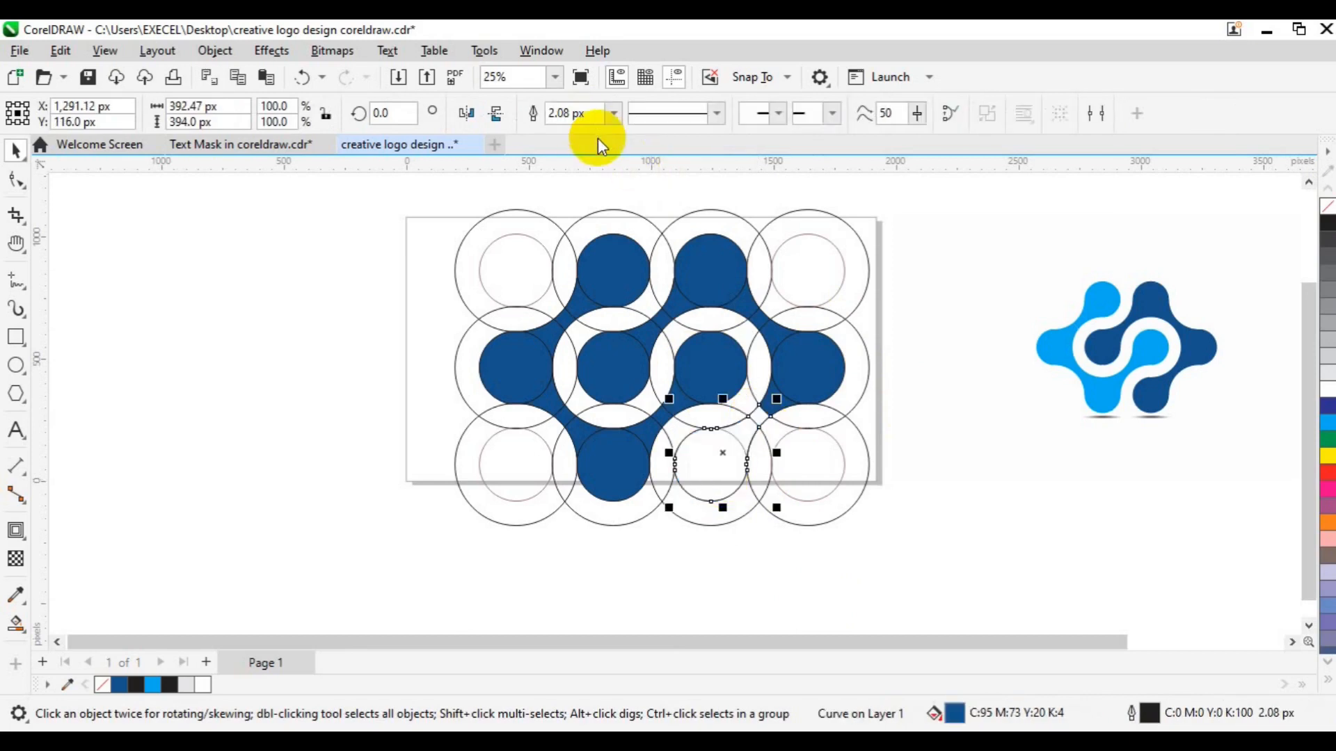
{"action": "key", "text": "ctrl+z"}
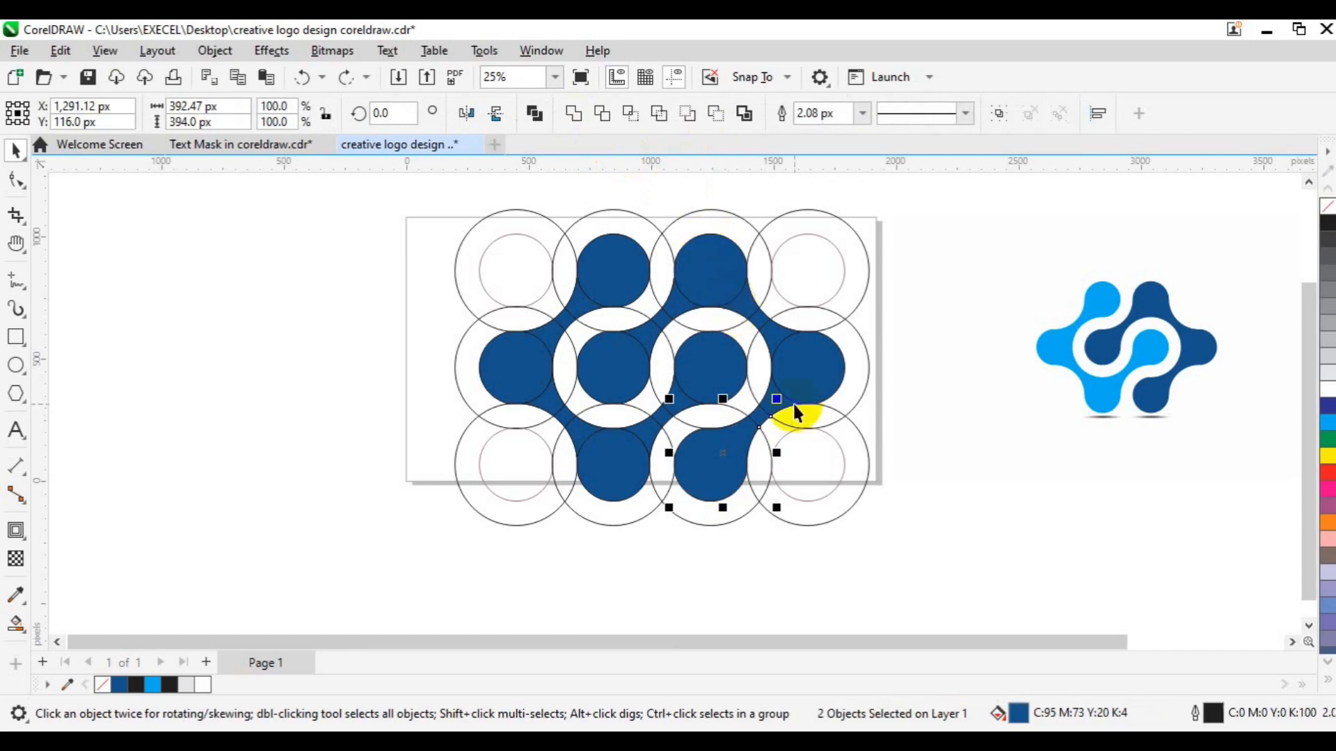
{"action": "left_click", "coordinate": [774, 405]}
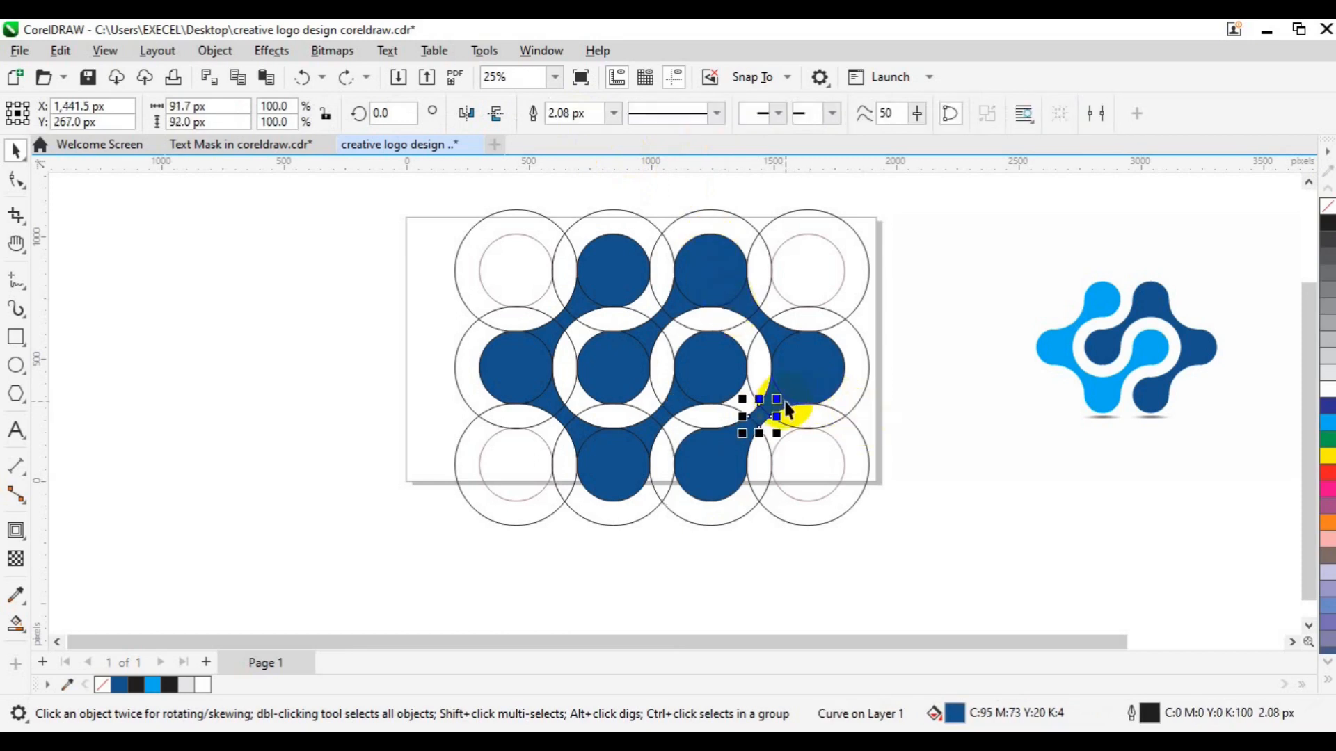
{"action": "left_click", "coordinate": [820, 373], "text": "shift"}
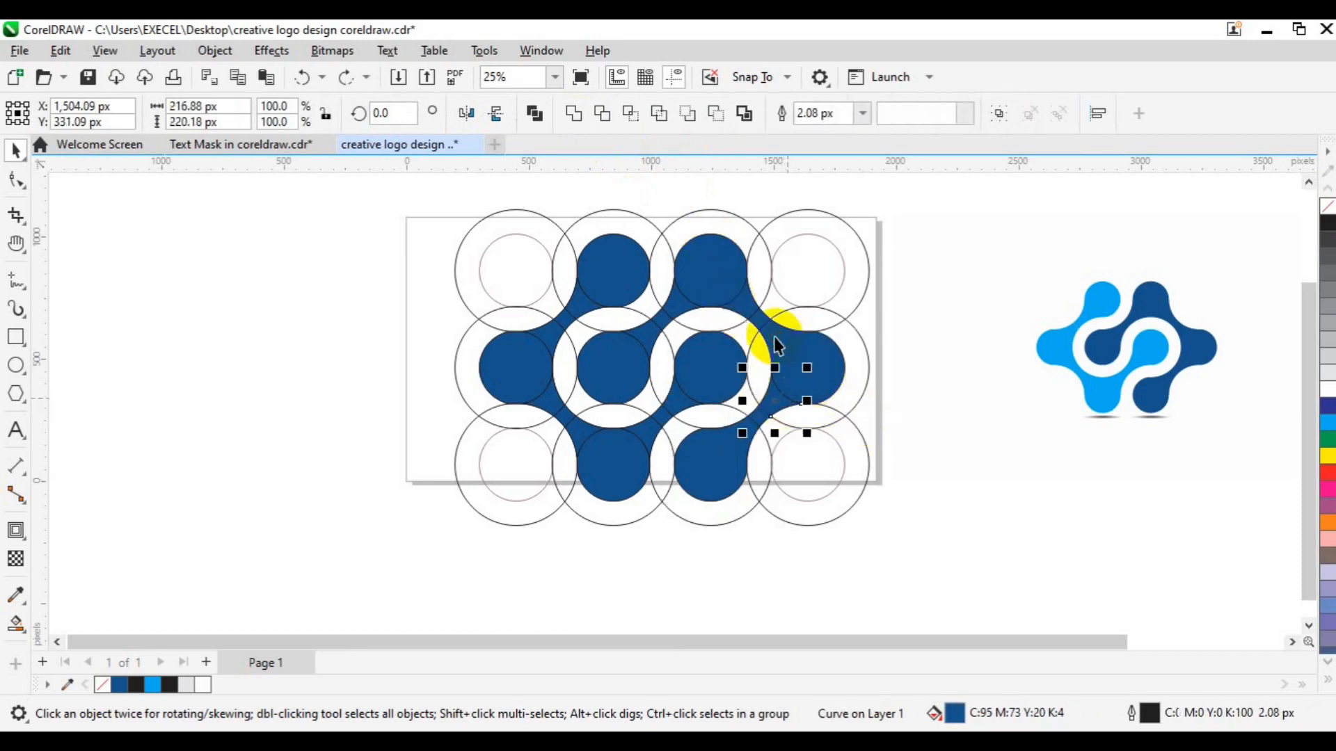
{"action": "left_click", "coordinate": [954, 396]}
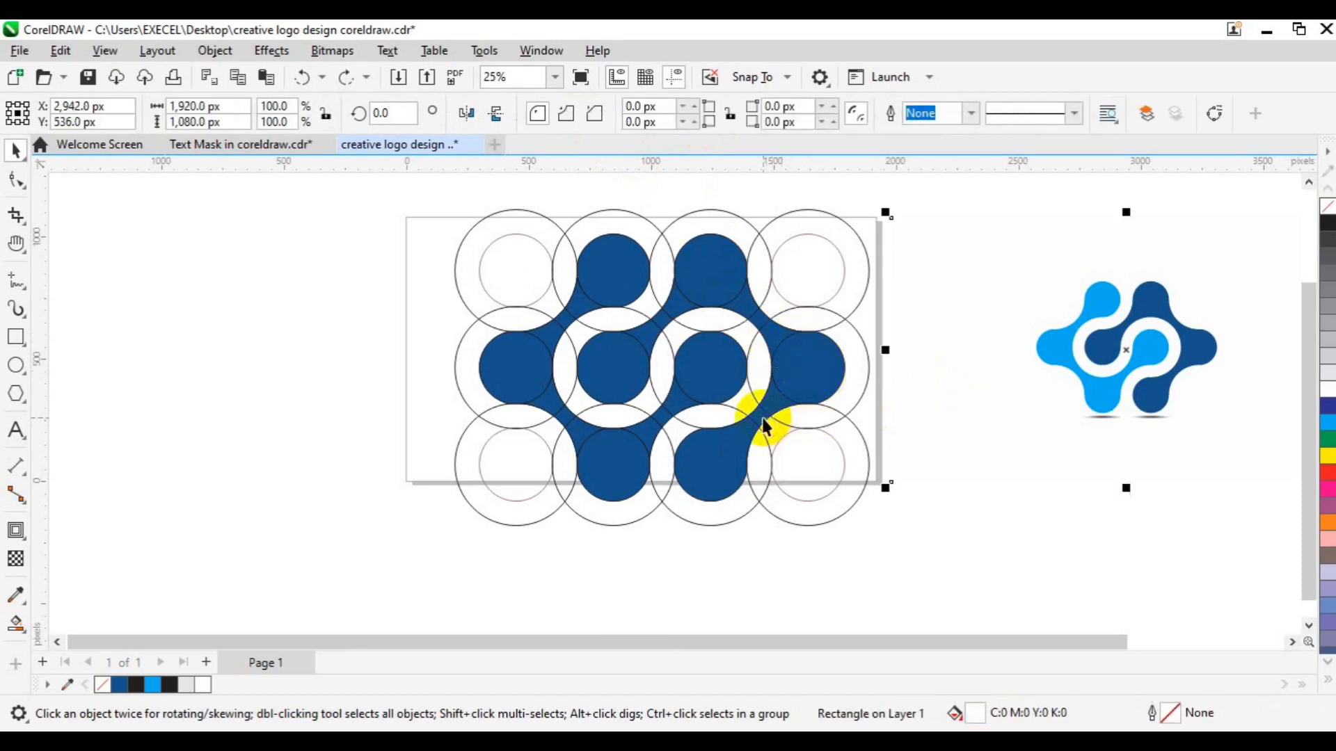
Weld the rightmost middle circle to the filled wedges at its lower left and upper left
{"action": "left_click", "coordinate": [777, 411]}
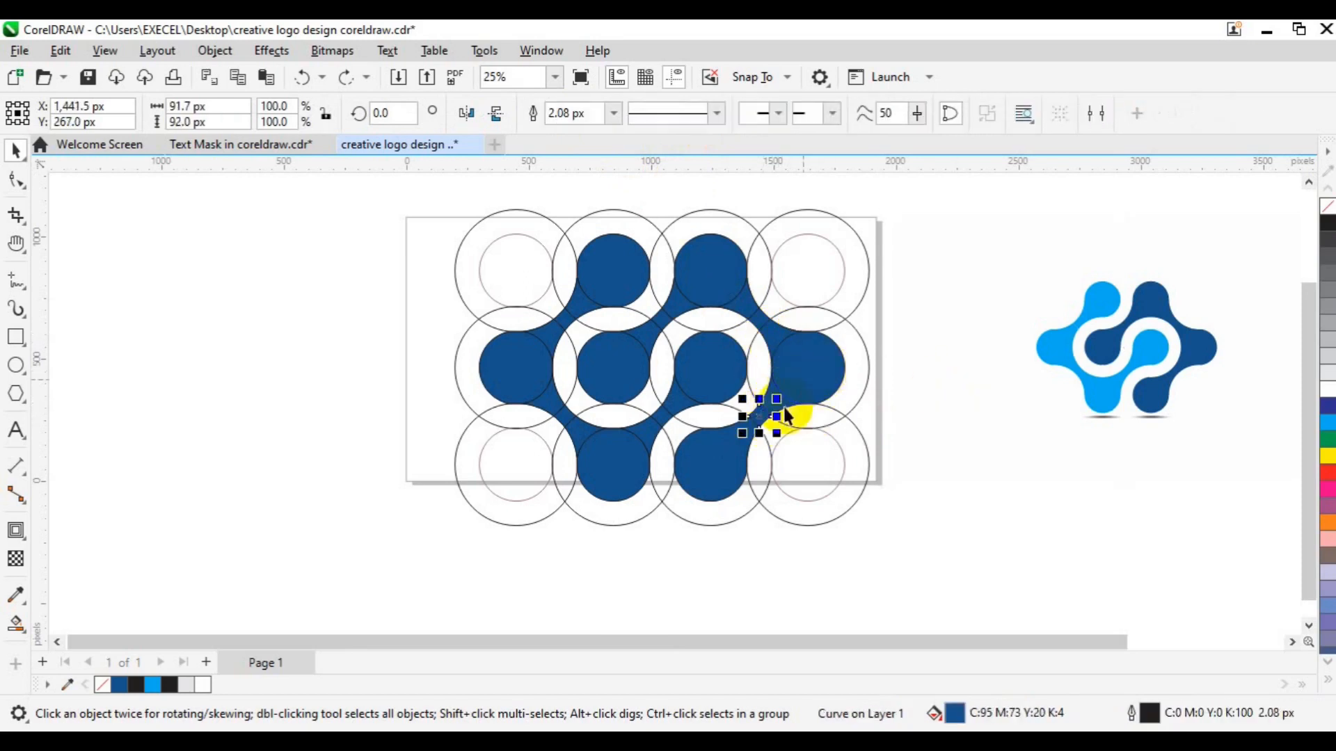
{"action": "left_click", "coordinate": [811, 375], "text": "shift"}
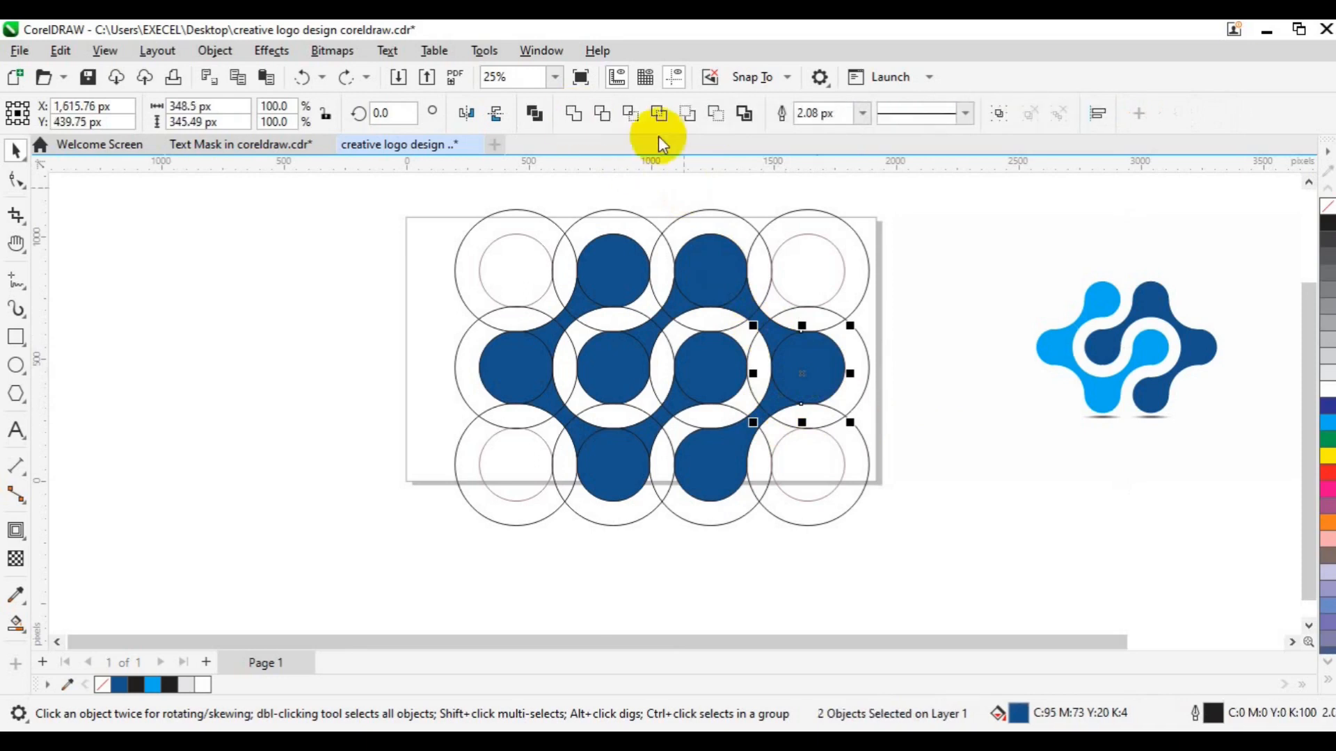
{"action": "left_click", "coordinate": [599, 117]}
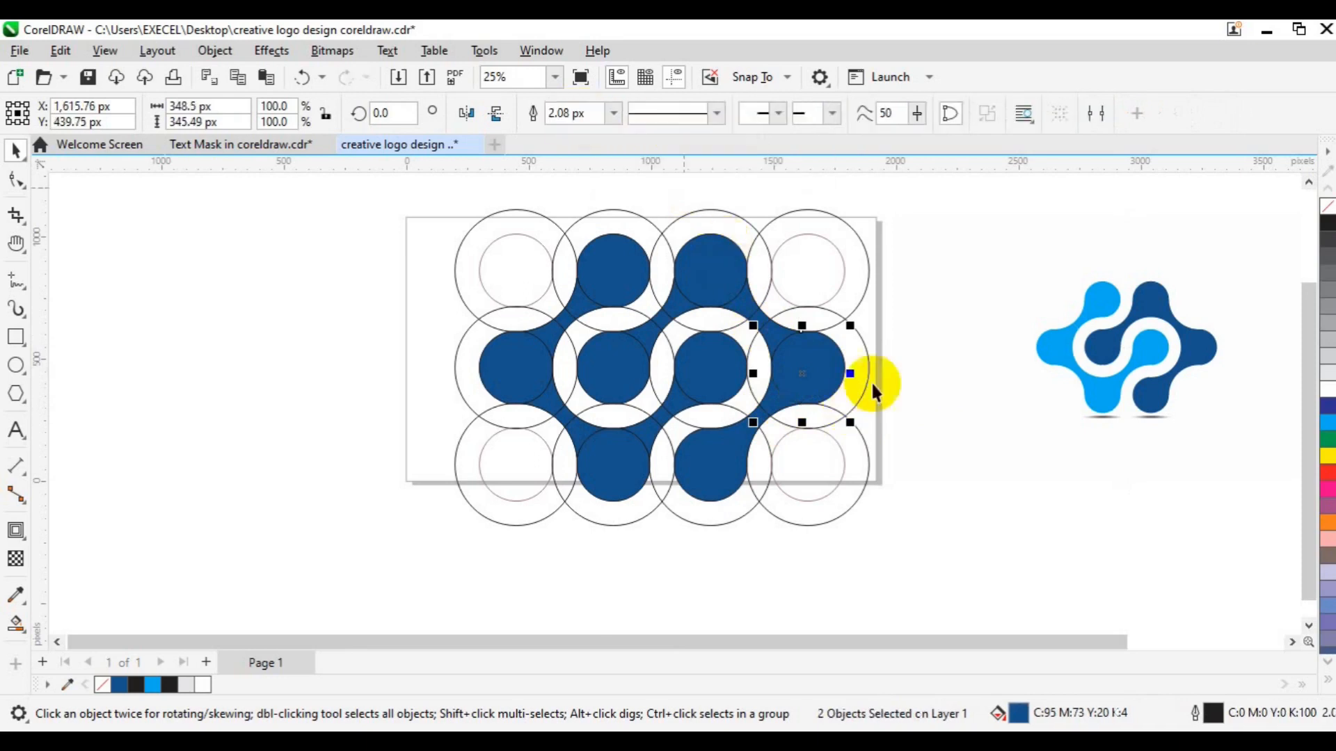
{"action": "left_click", "coordinate": [779, 340]}
{"action": "left_click", "coordinate": [814, 375], "text": "shift"}
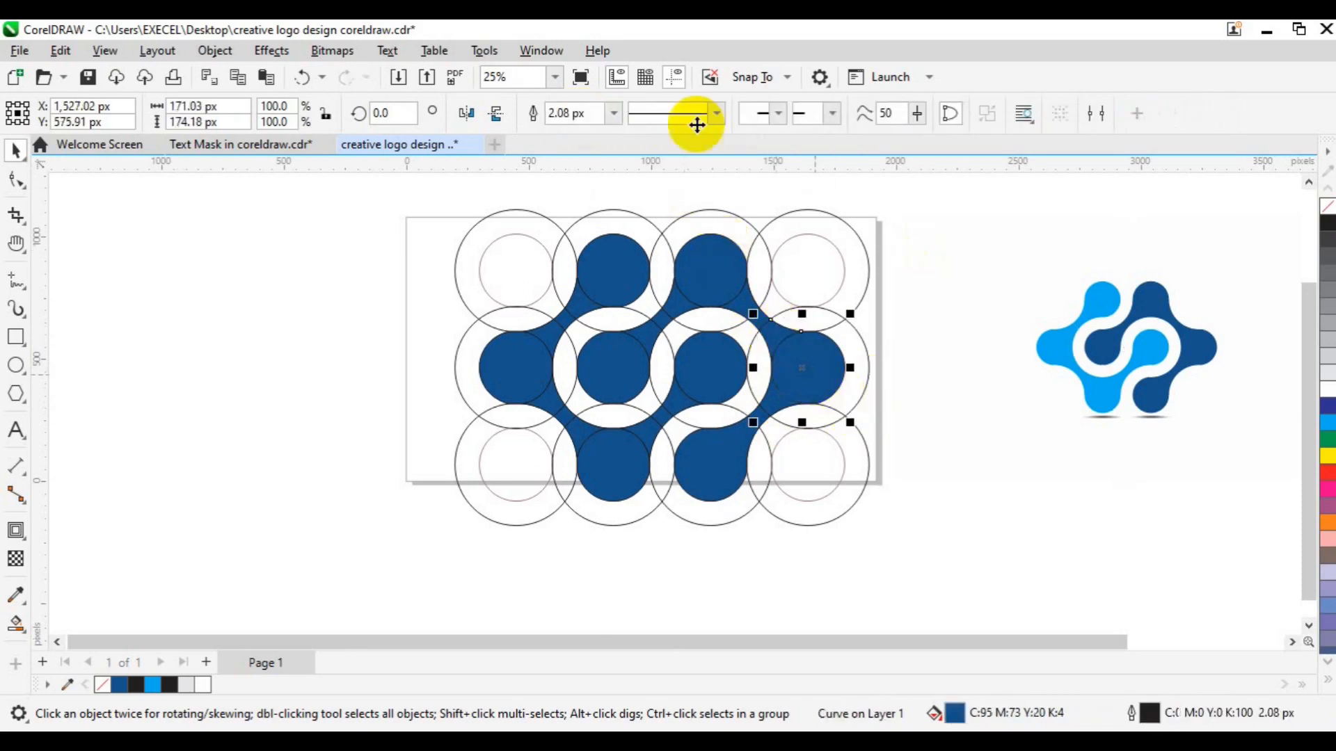
{"action": "left_click", "coordinate": [584, 115]}
Weld the upper-right bridge piece, the adjoining wedge, the top third-column circle and the rightmost middle shape into one object
{"action": "left_click", "coordinate": [841, 197]}
{"action": "left_click", "coordinate": [758, 319]}
{"action": "left_click_drag", "start_coordinate": [758, 319], "coordinate": [743, 304]}
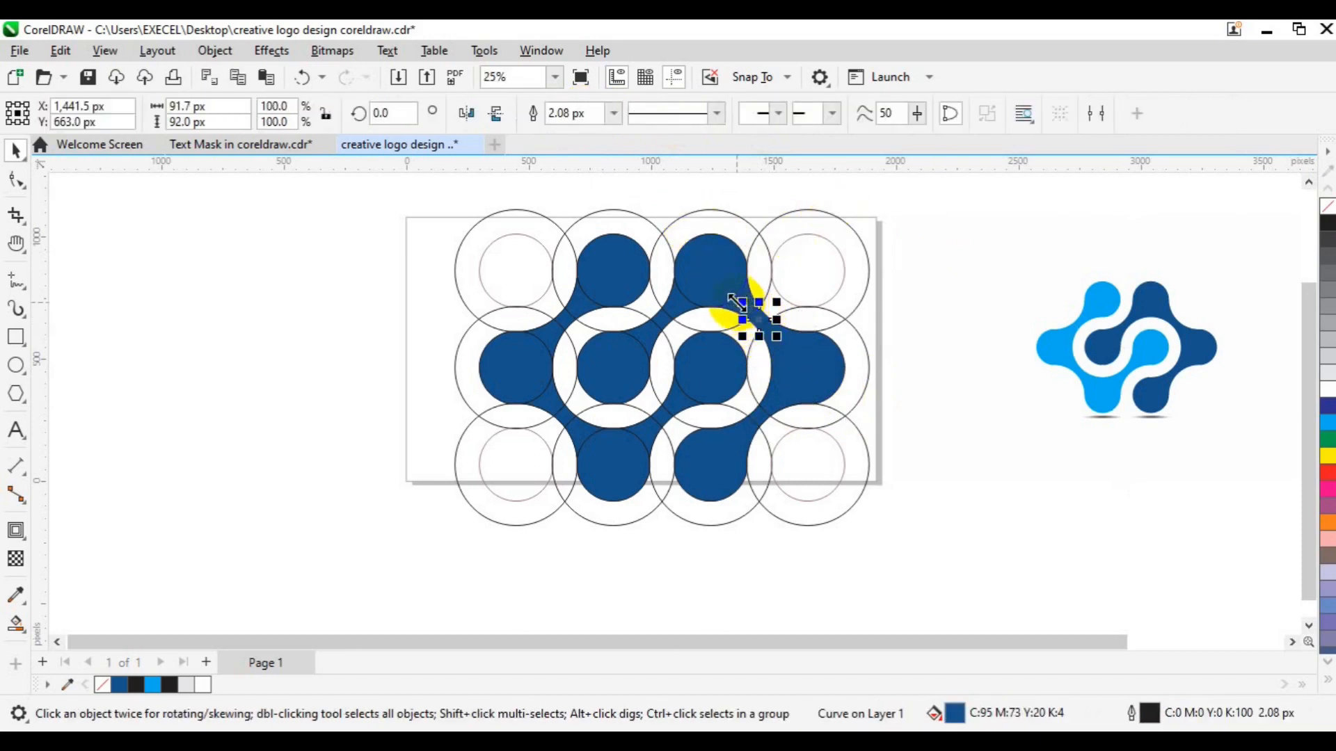
{"action": "left_click", "coordinate": [726, 295], "text": "shift"}
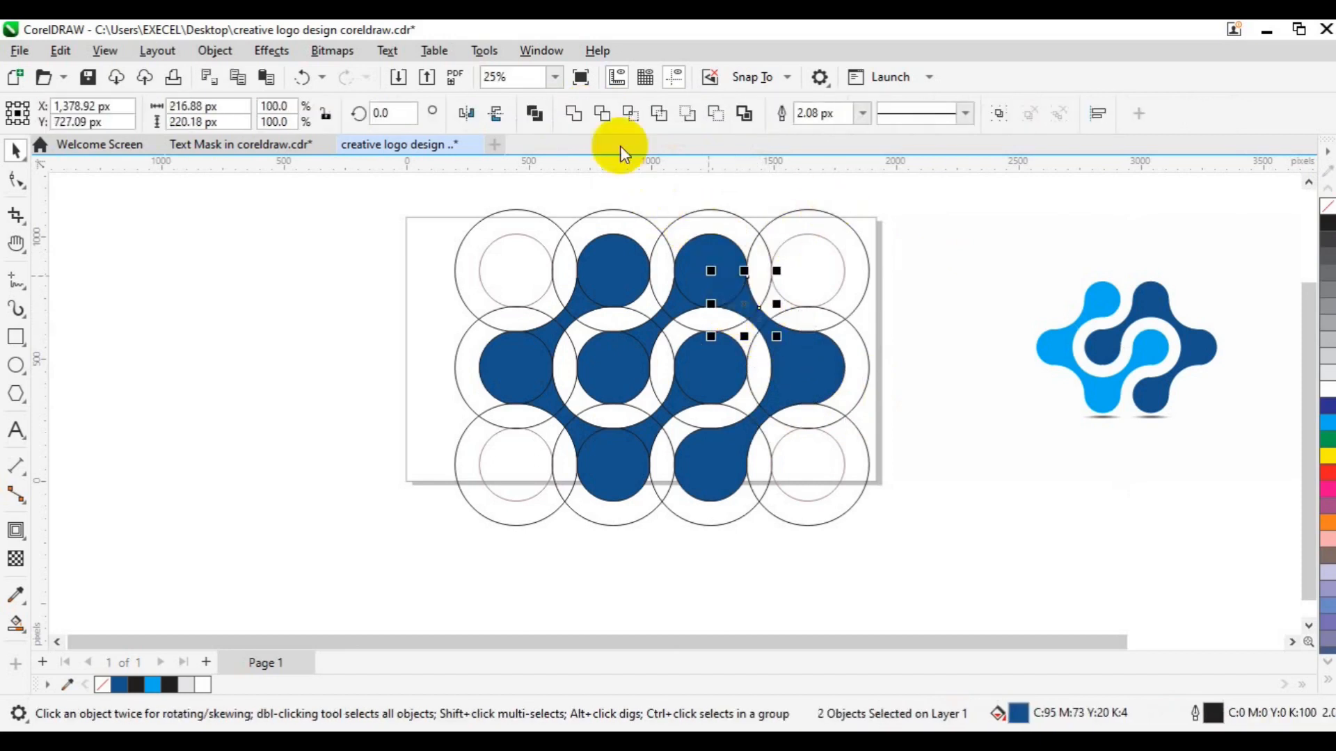
{"action": "left_click", "coordinate": [574, 117]}
{"action": "left_click", "coordinate": [694, 262], "text": "shift"}
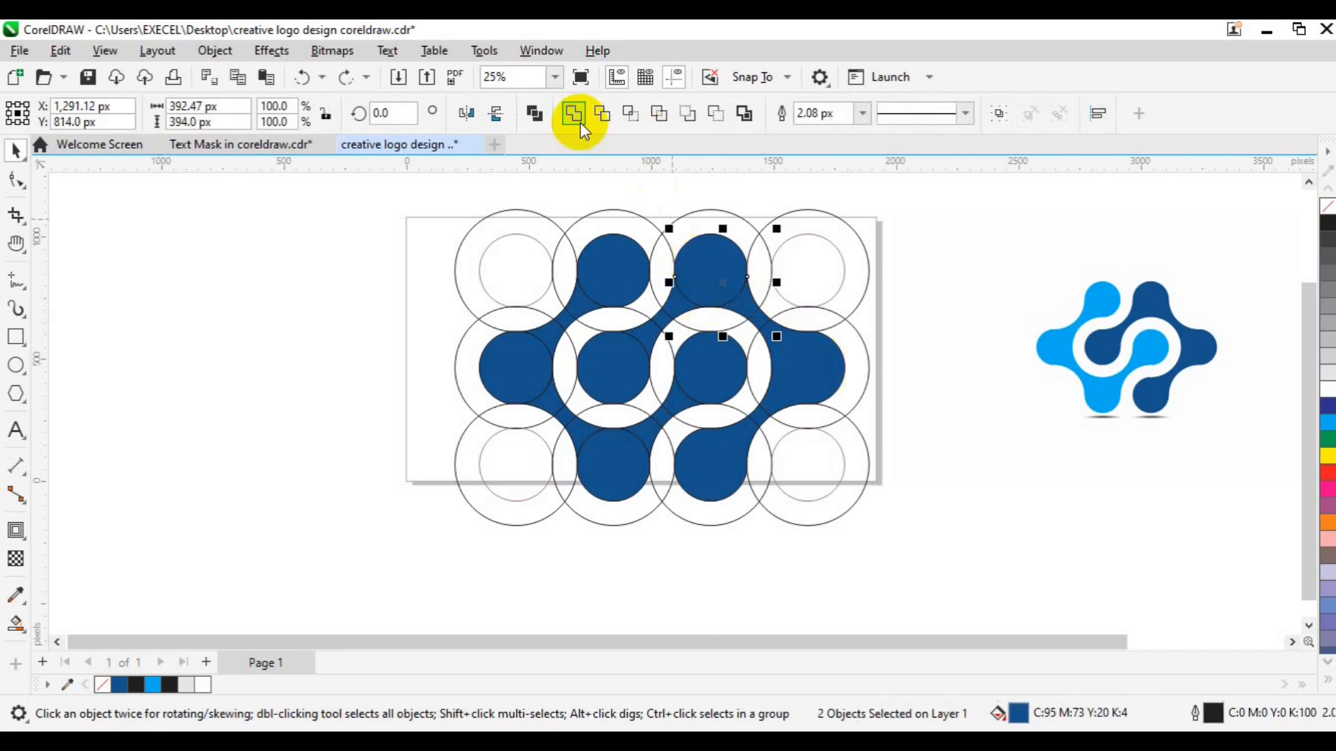
{"action": "left_click", "coordinate": [578, 122]}
{"action": "left_click", "coordinate": [821, 376], "text": "shift"}
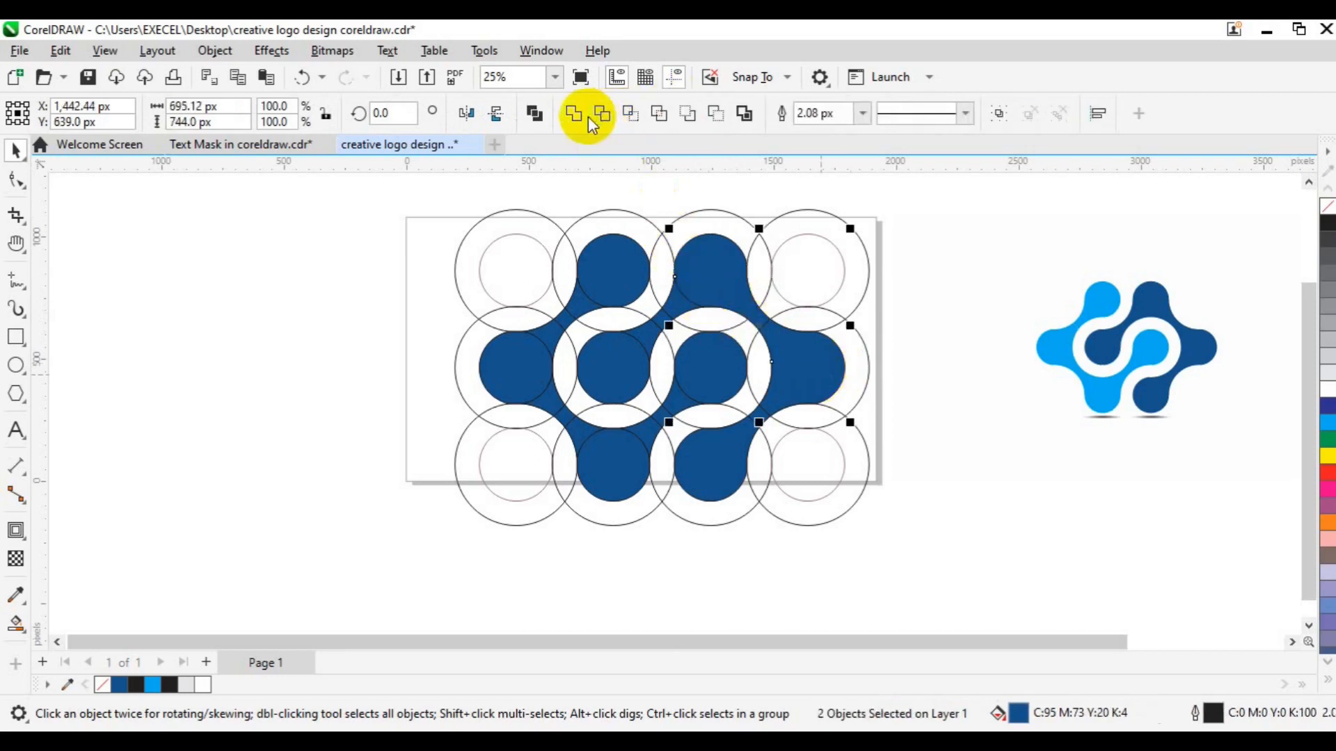
{"action": "left_click", "coordinate": [578, 120]}
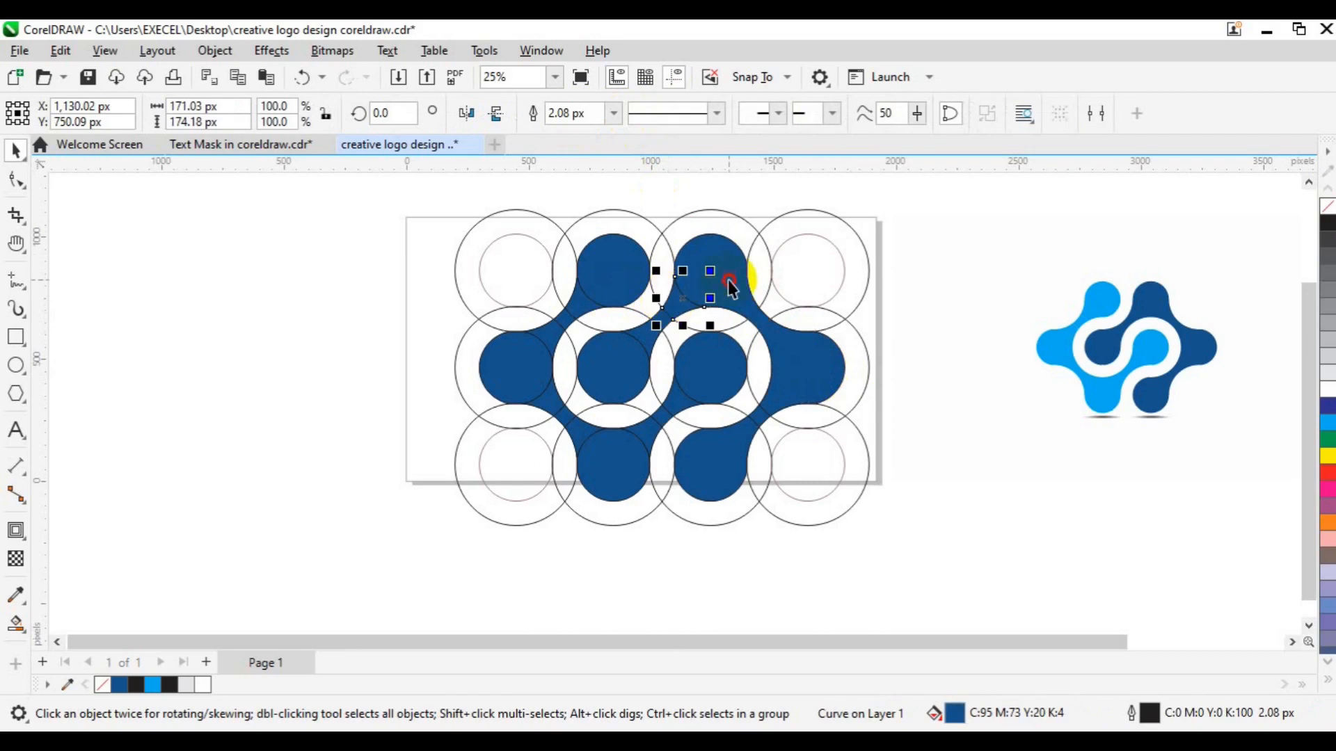
Weld the wedge and bridge piece below the top third-column circle and the second-column middle circle into the large right-hand shape
{"action": "left_click", "coordinate": [580, 118]}
{"action": "left_click", "coordinate": [415, 351]}
{"action": "left_click", "coordinate": [653, 332]}
{"action": "left_click", "coordinate": [664, 319]}
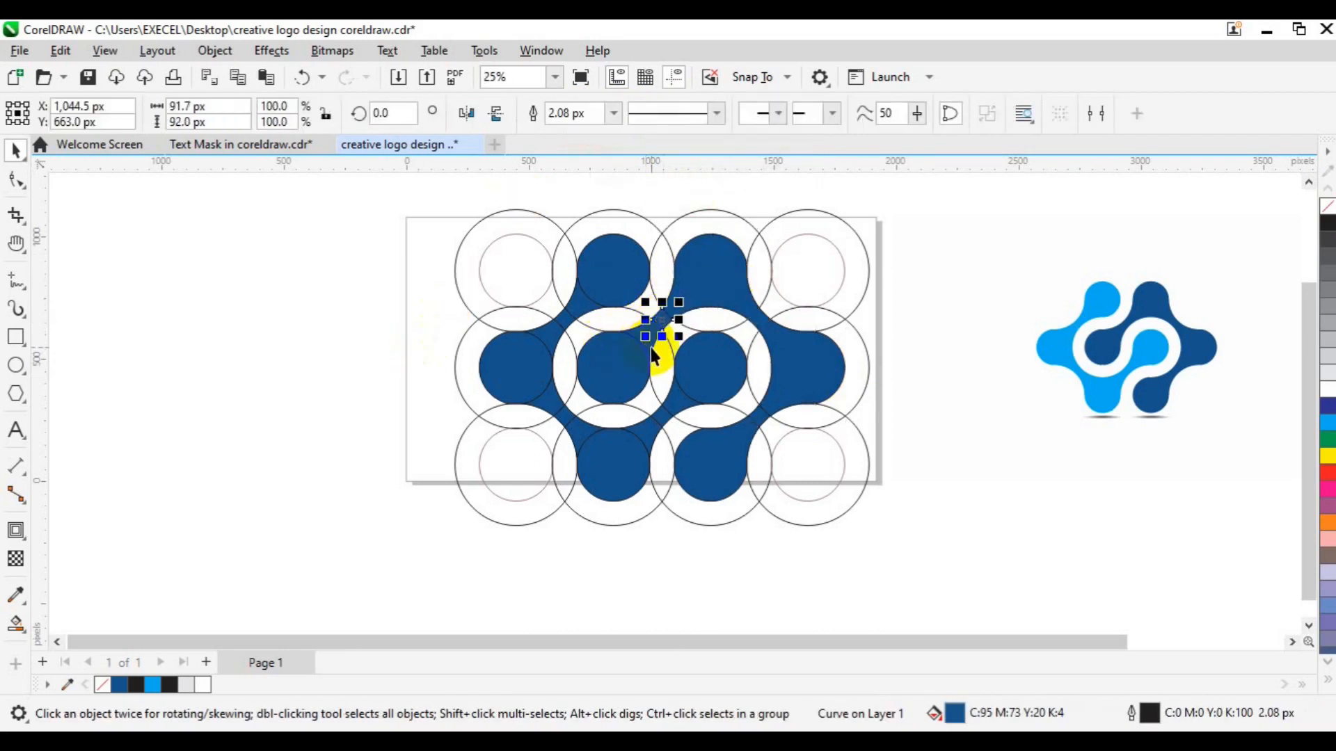
{"action": "left_click", "coordinate": [618, 386], "text": "shift"}
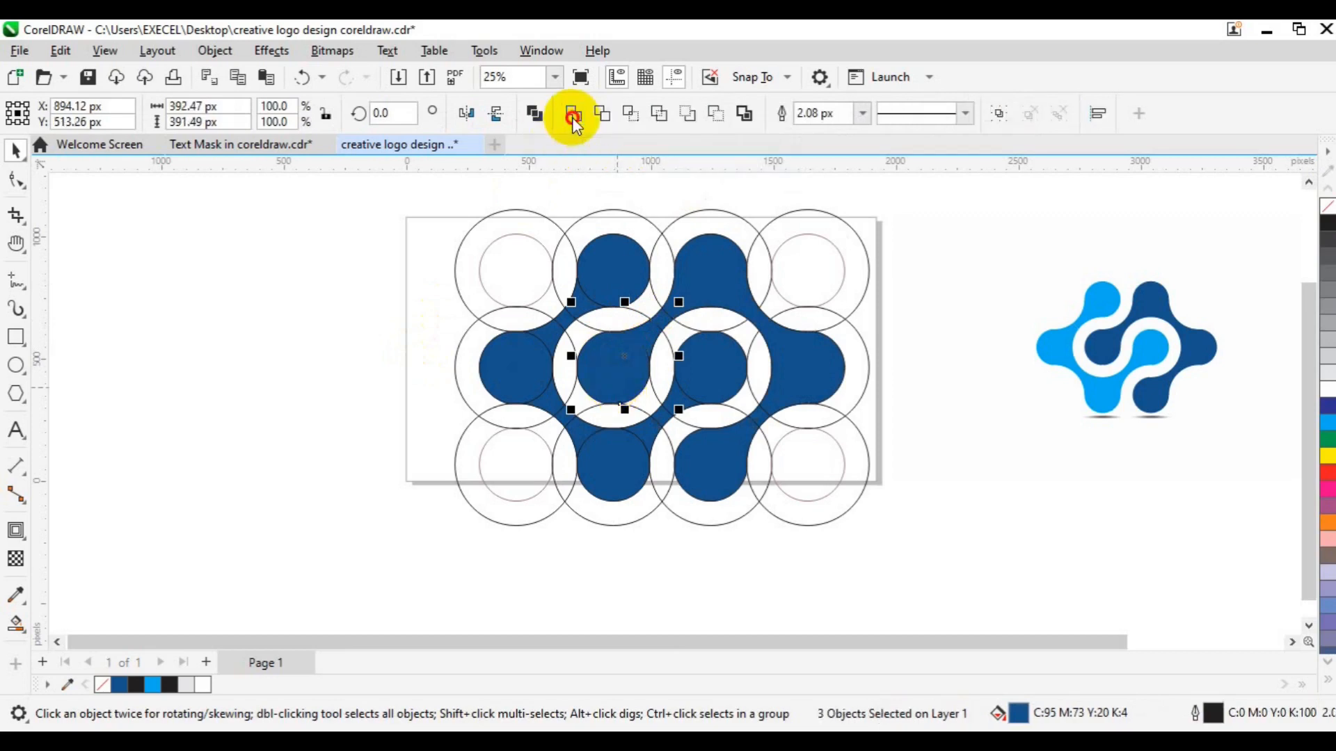
{"action": "left_click", "coordinate": [572, 117]}
{"action": "left_click", "coordinate": [715, 270], "text": "shift"}
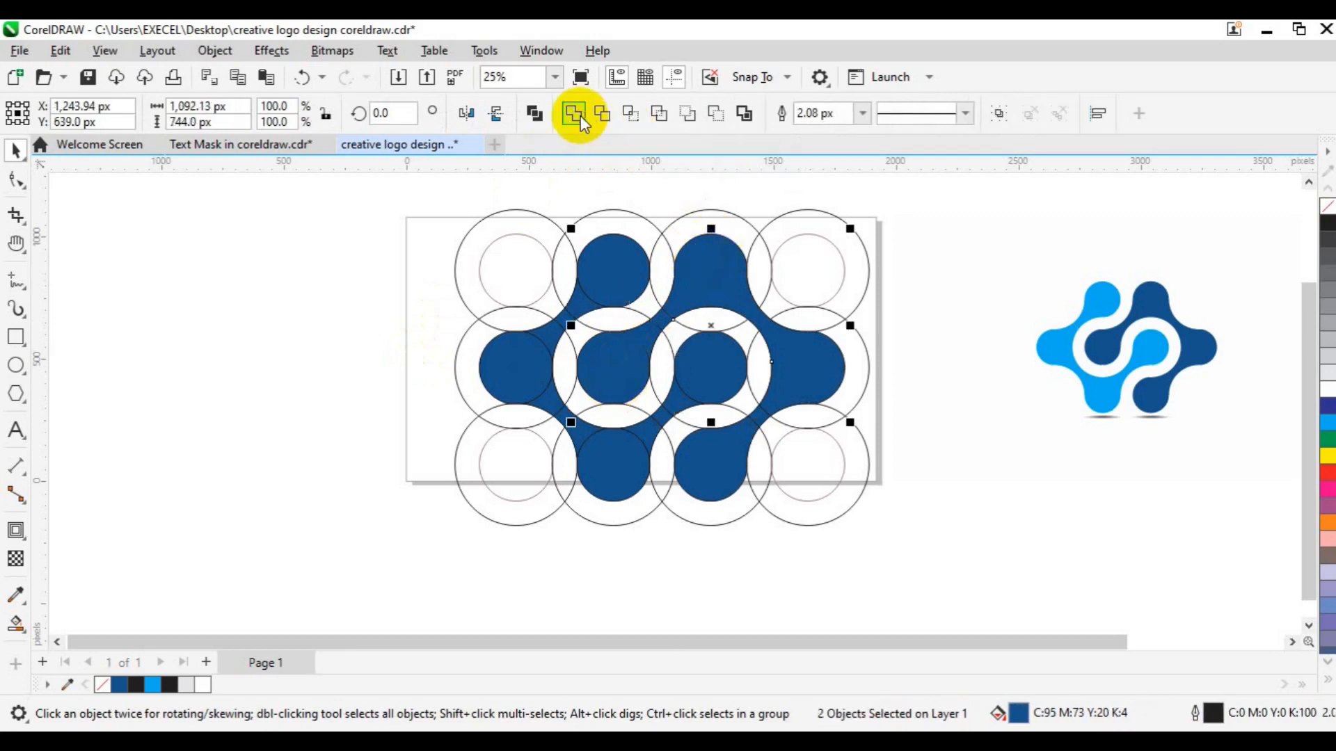
{"action": "left_click", "coordinate": [572, 114]}
Weld the third-column middle circle to the filled wedge at its lower left
{"action": "left_click", "coordinate": [696, 393]}
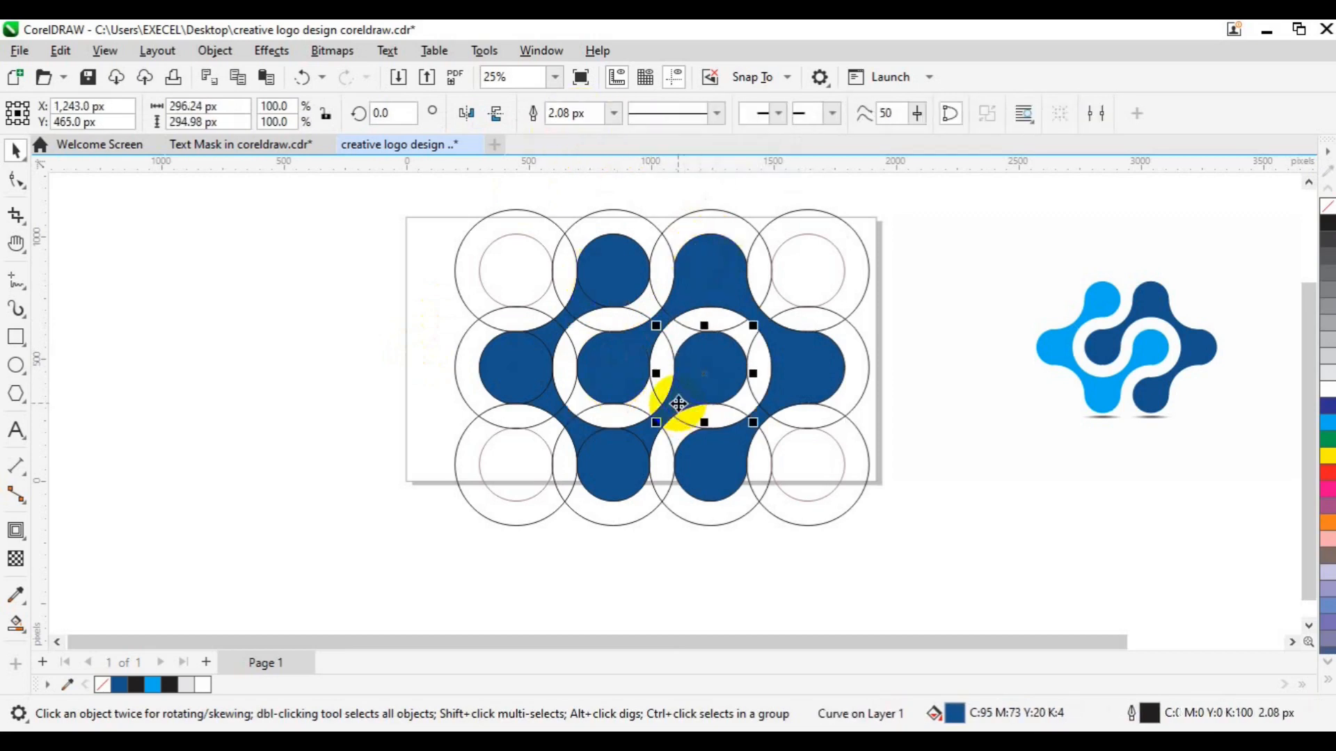
{"action": "left_click", "coordinate": [569, 116]}
{"action": "left_click", "coordinate": [377, 301]}
Weld the lower central bridge piece, the wedge below it, the third-column middle shape and the bottom second-column circle into one object
{"action": "left_click", "coordinate": [661, 415]}
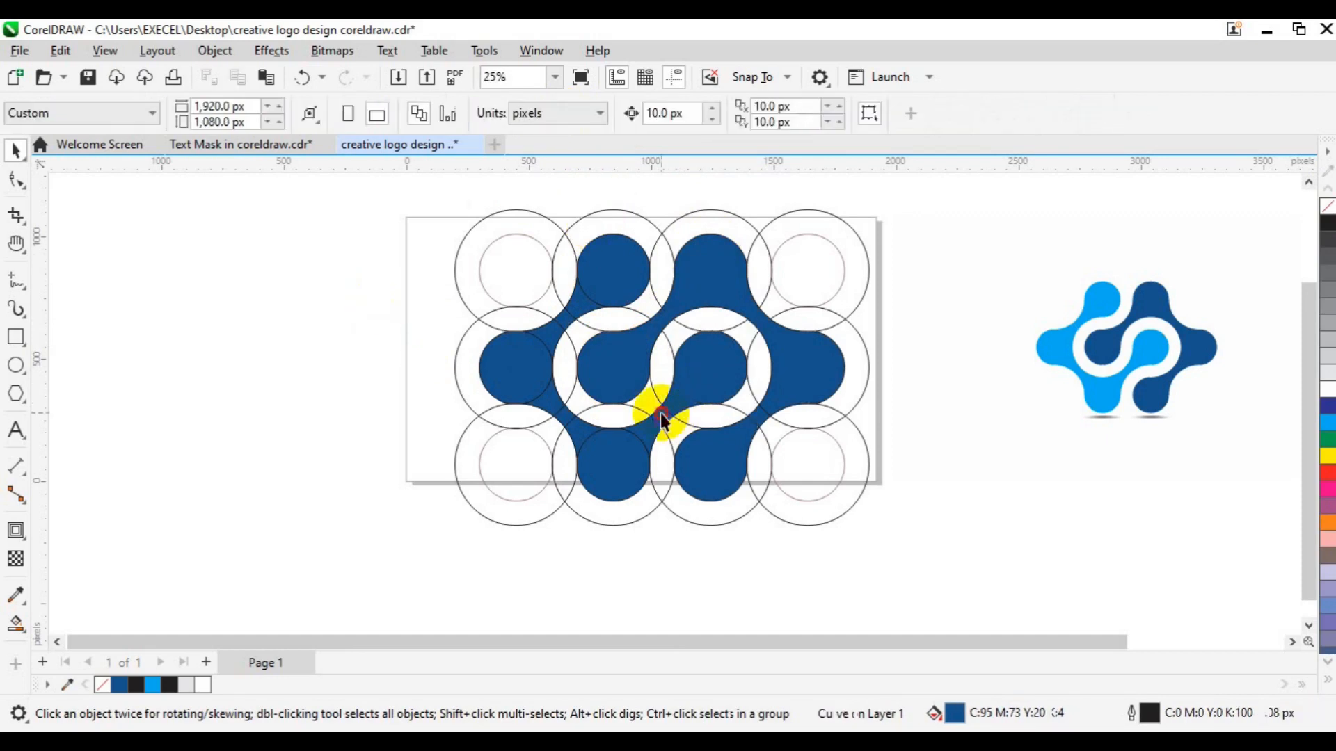
{"action": "left_click", "coordinate": [648, 448], "text": "shift"}
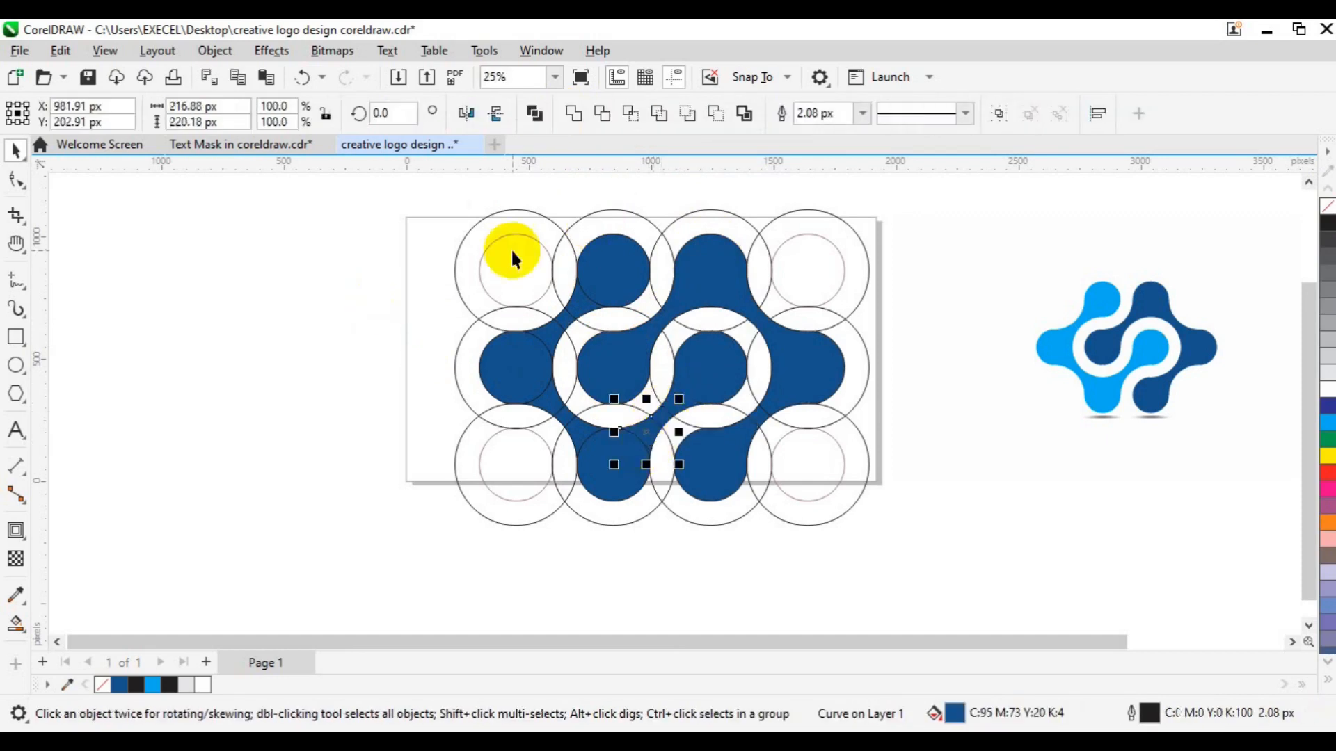
{"action": "left_click", "coordinate": [572, 113]}
{"action": "left_click", "coordinate": [694, 352], "text": "shift"}
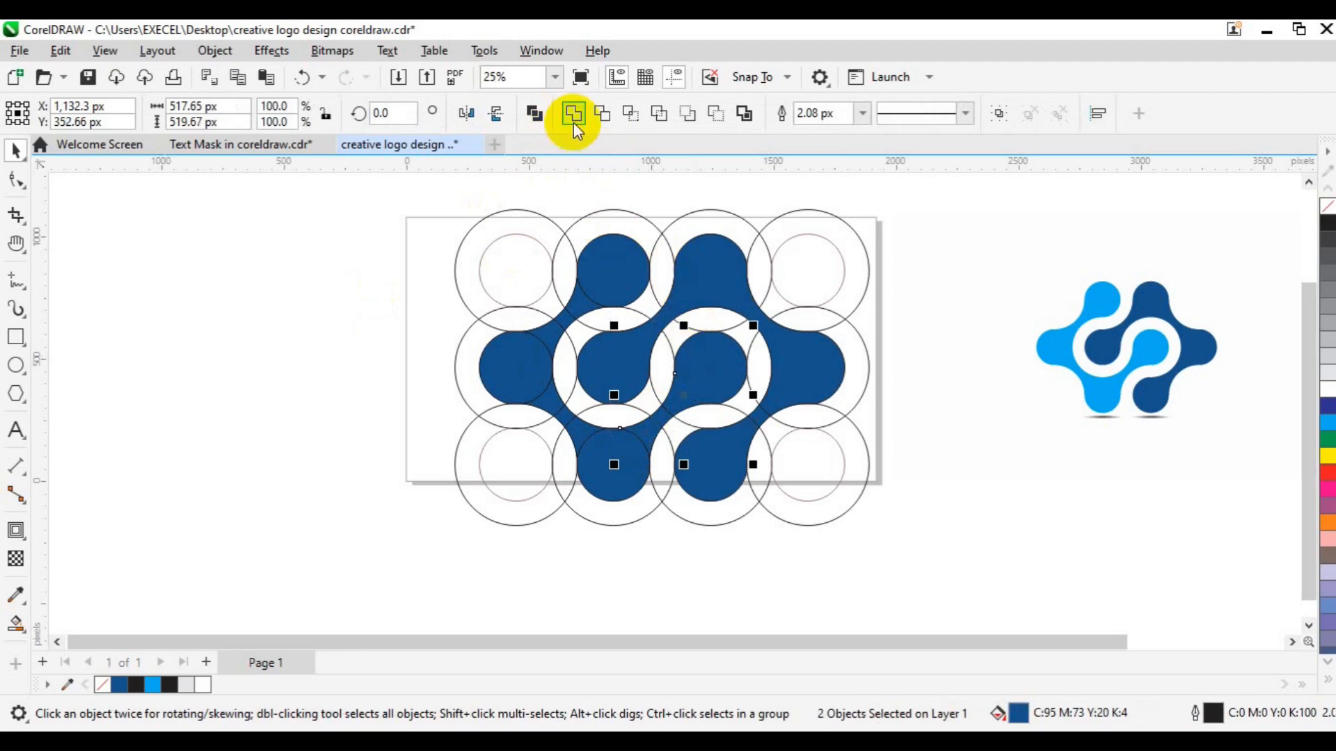
{"action": "left_click", "coordinate": [574, 123]}
{"action": "left_click", "coordinate": [592, 461]}
{"action": "left_click", "coordinate": [588, 428], "text": "shift"}
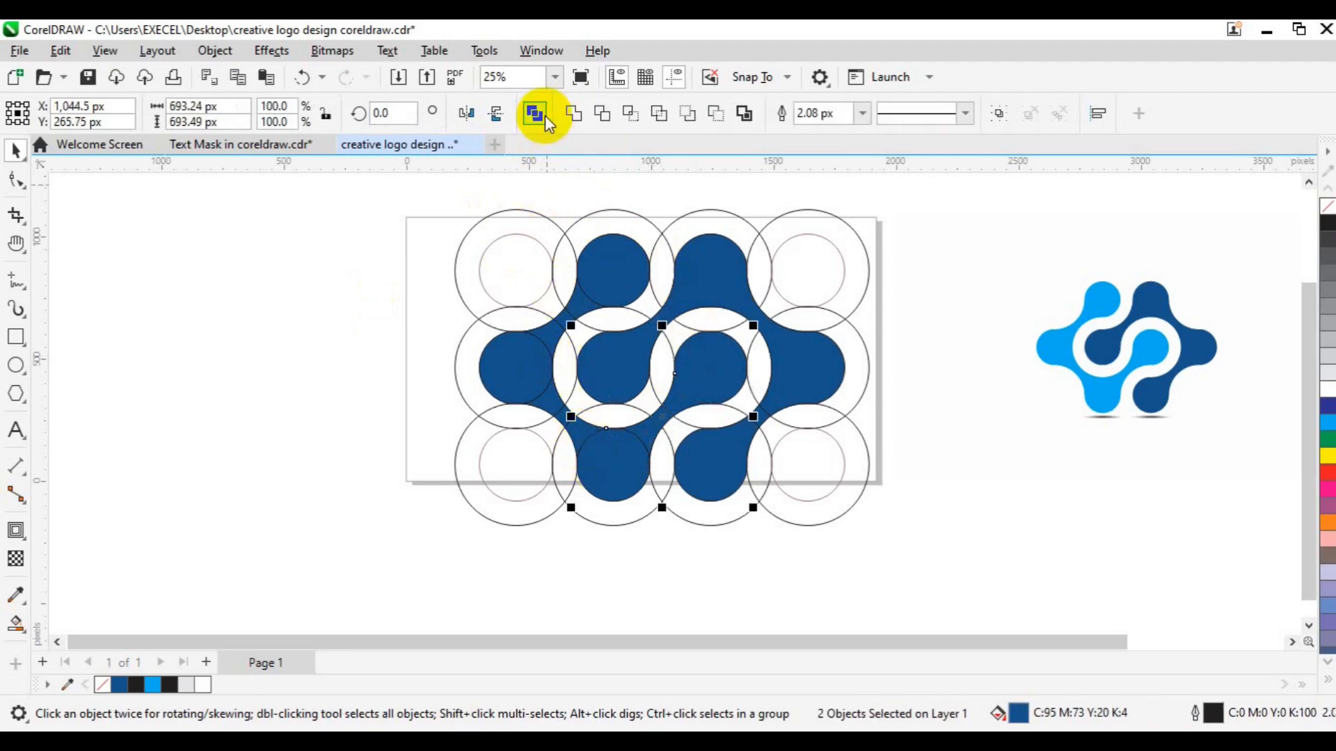
{"action": "left_click", "coordinate": [572, 113]}
Weld the lower-left bridge piece and the wedges on either side of it into the bottom second-column shape
{"action": "left_click", "coordinate": [581, 439]}
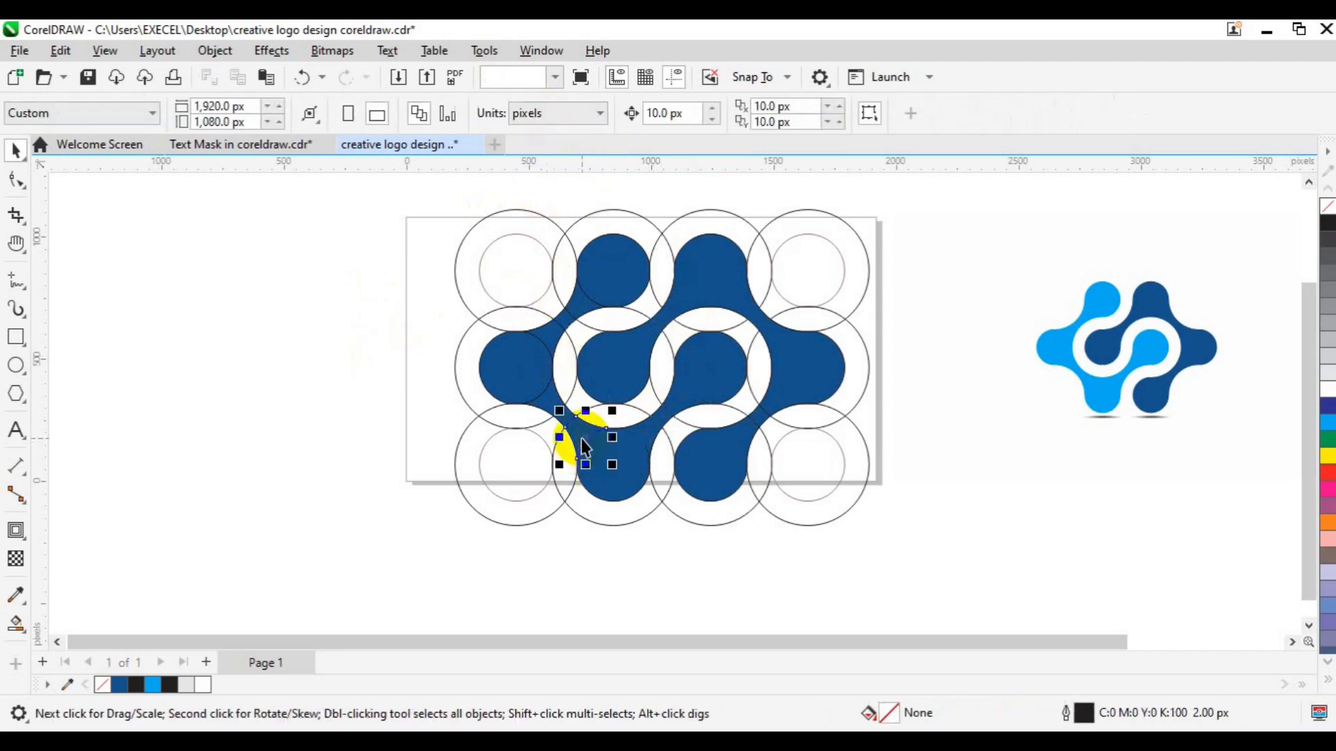
{"action": "left_click", "coordinate": [490, 437]}
{"action": "left_click", "coordinate": [563, 417]}
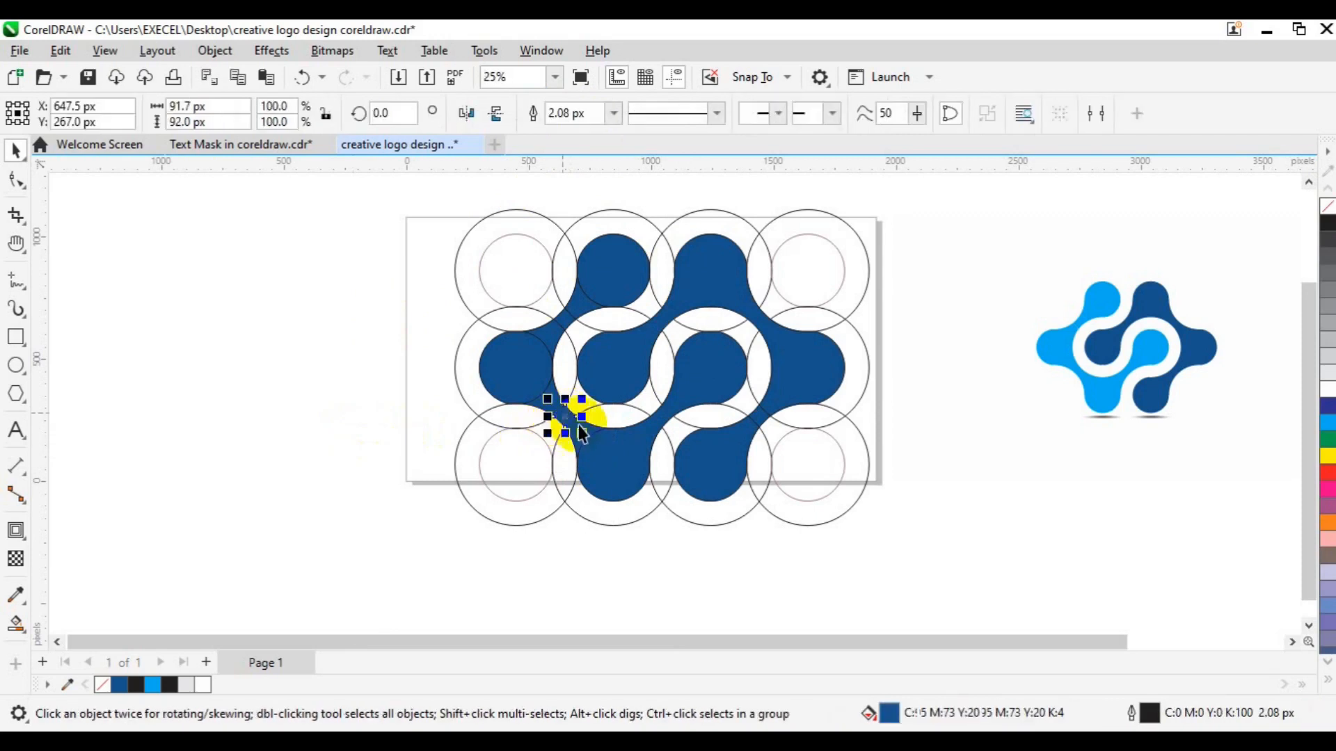
{"action": "left_click", "coordinate": [611, 426], "text": "shift"}
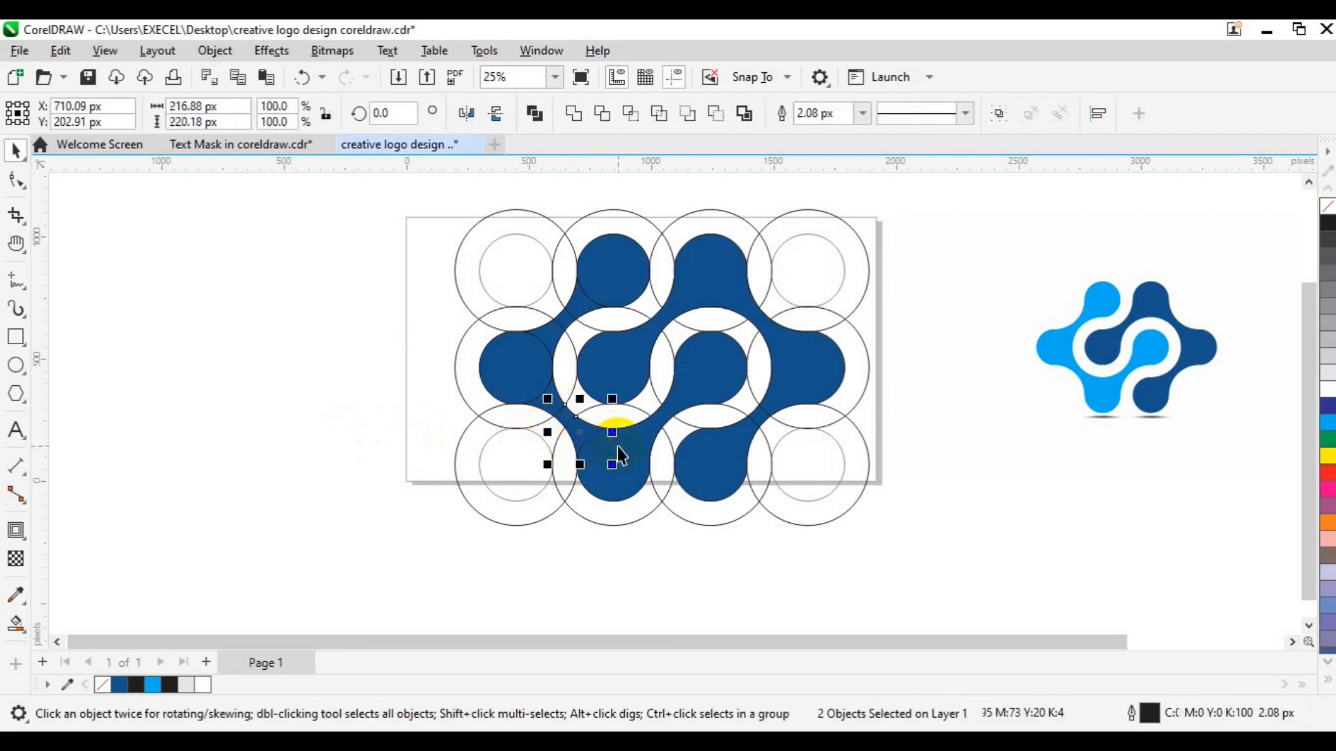
{"action": "left_click", "coordinate": [572, 114]}
{"action": "left_click", "coordinate": [549, 413]}
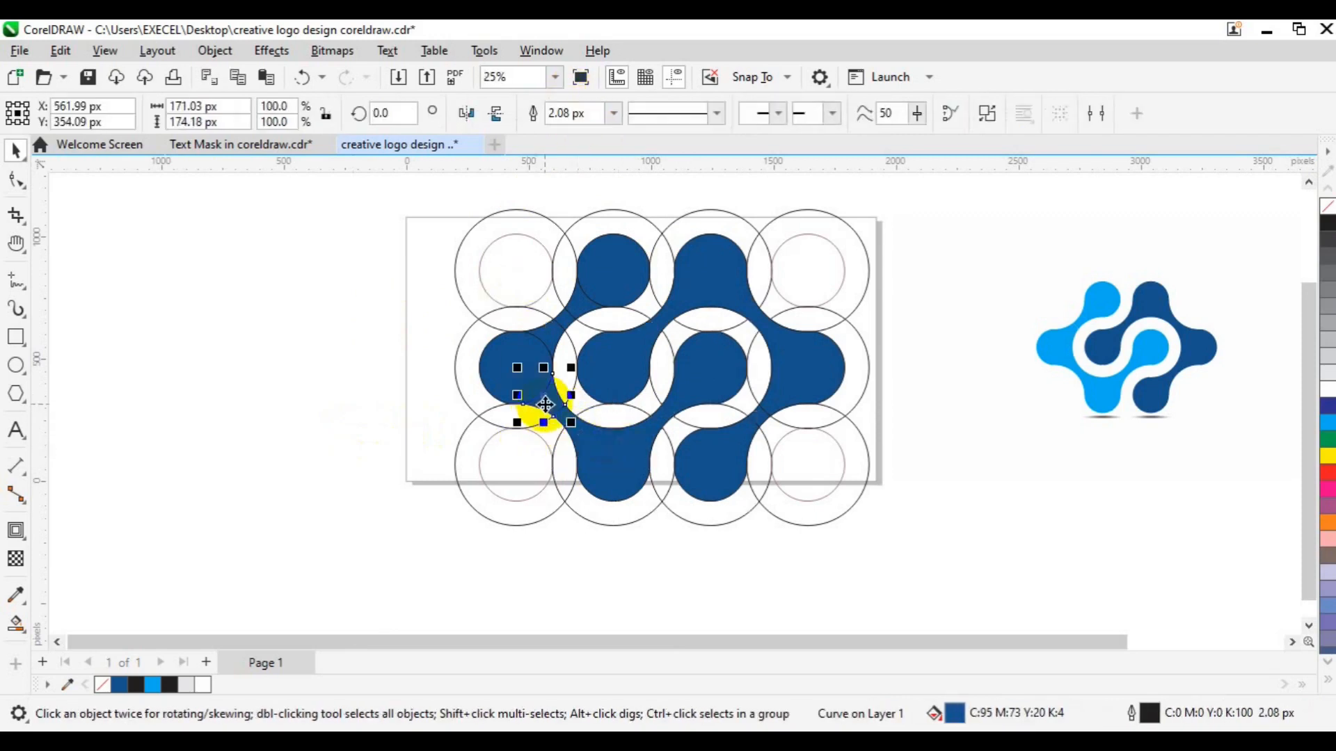
{"action": "left_click", "coordinate": [591, 407]}
{"action": "left_click", "coordinate": [576, 114]}
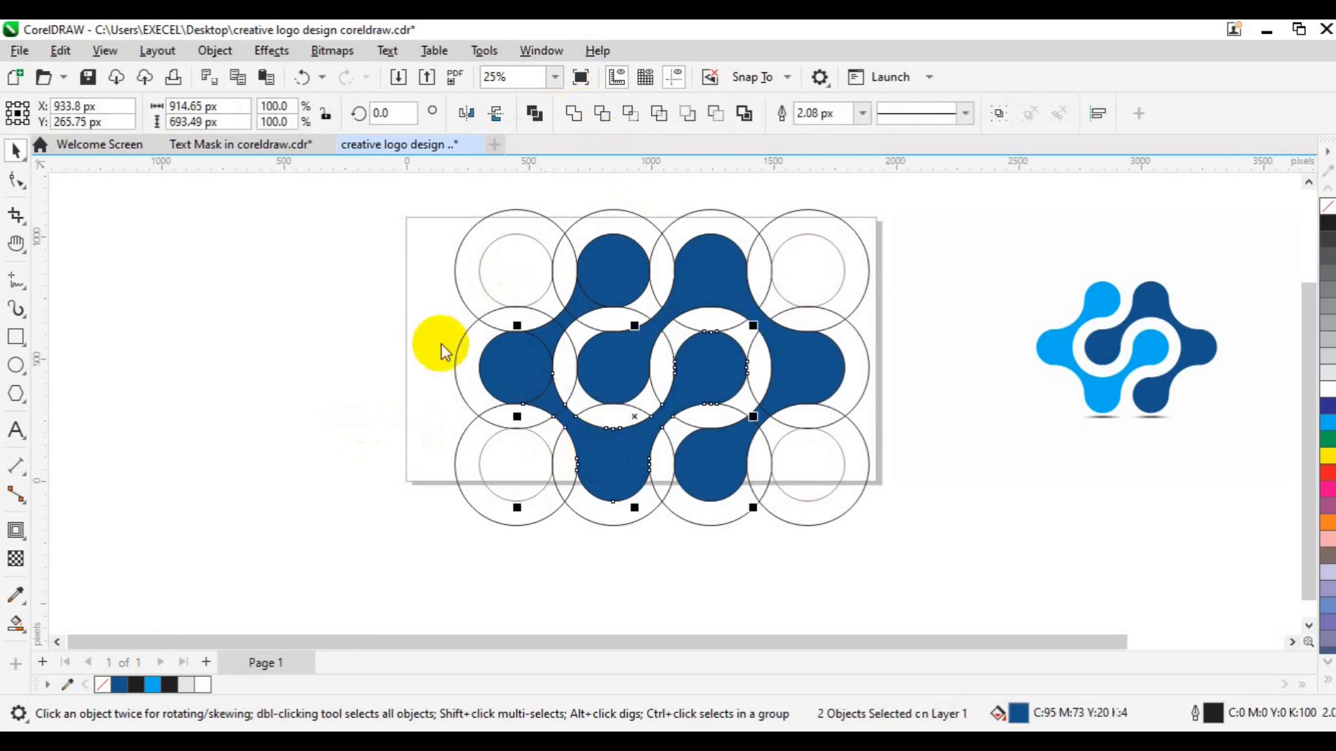
Weld the leftmost middle circle and its upper-right wedge to the bottom second-column shape
{"action": "left_click", "coordinate": [498, 370]}
{"action": "left_click", "coordinate": [560, 319], "text": "shift"}
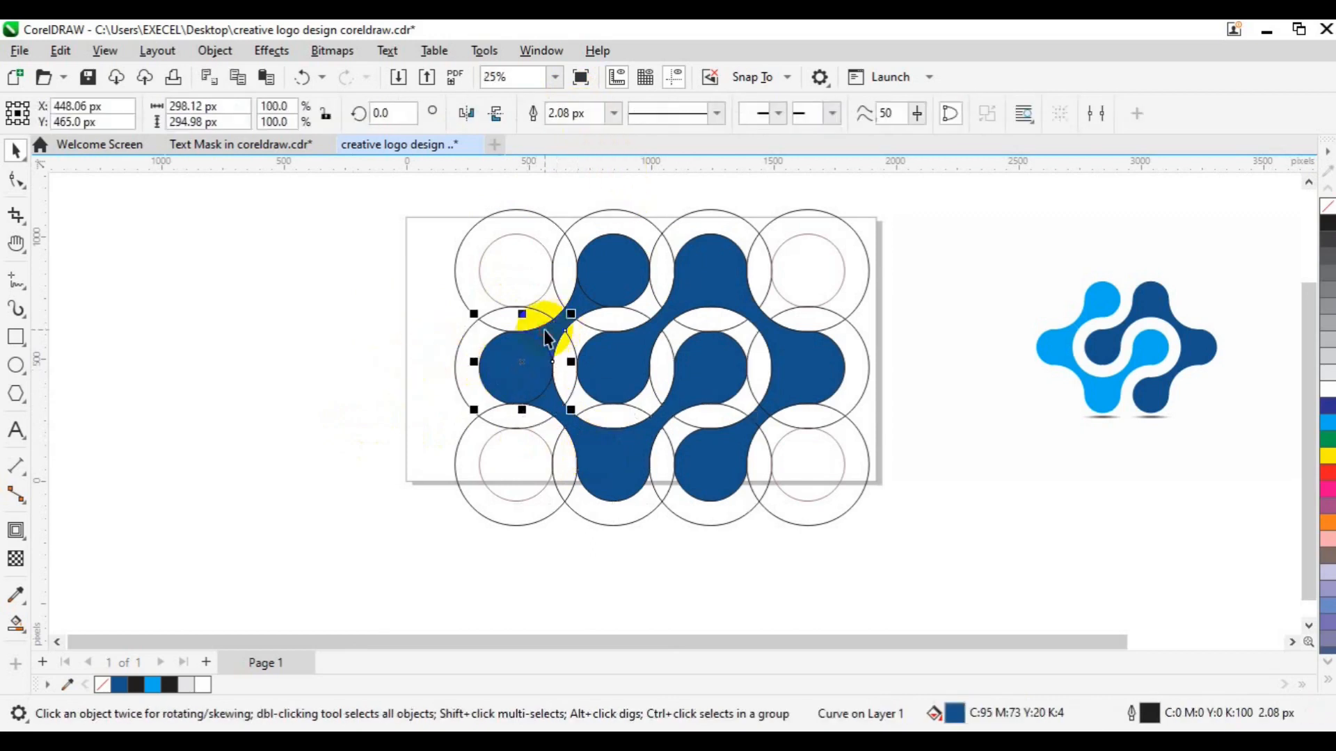
{"action": "left_click", "coordinate": [577, 112]}
{"action": "left_click", "coordinate": [590, 463], "text": "shift"}
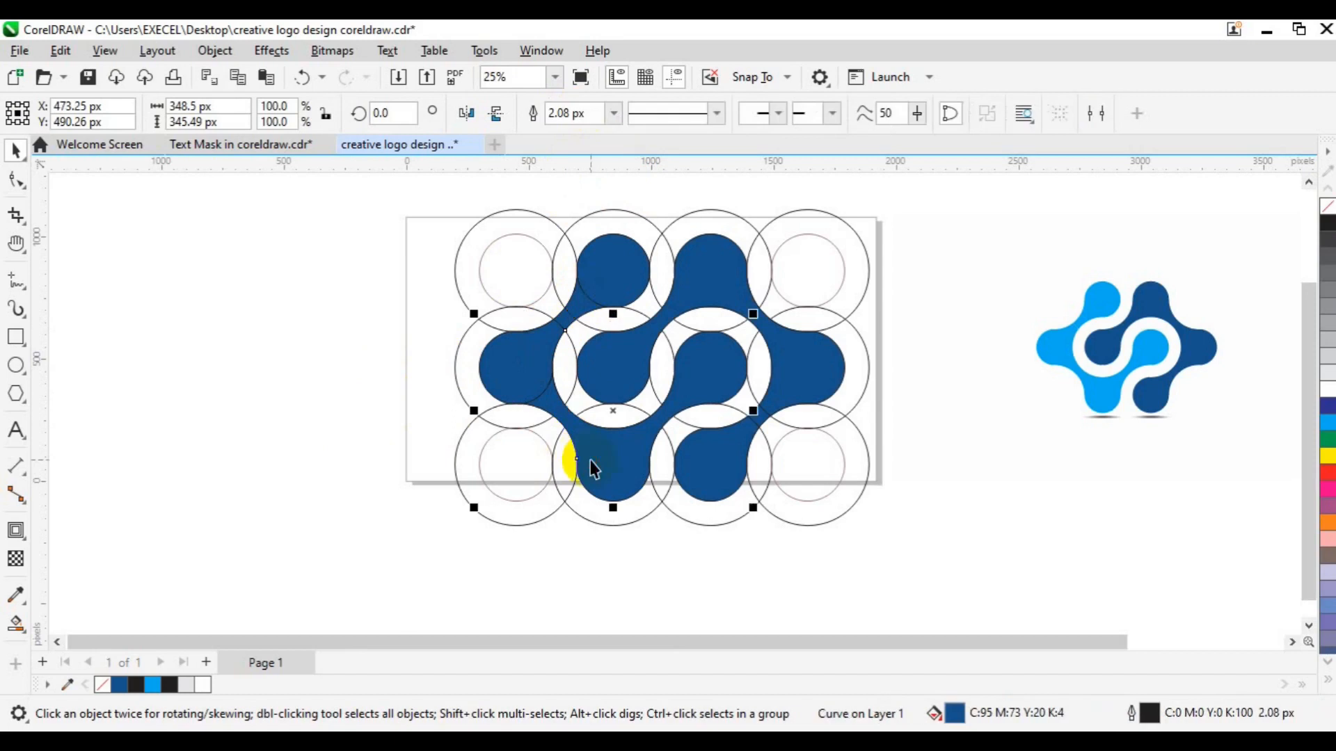
{"action": "left_click", "coordinate": [573, 113]}
Weld the upper-left bridge piece to the large left-hand shape
{"action": "left_click", "coordinate": [556, 302]}
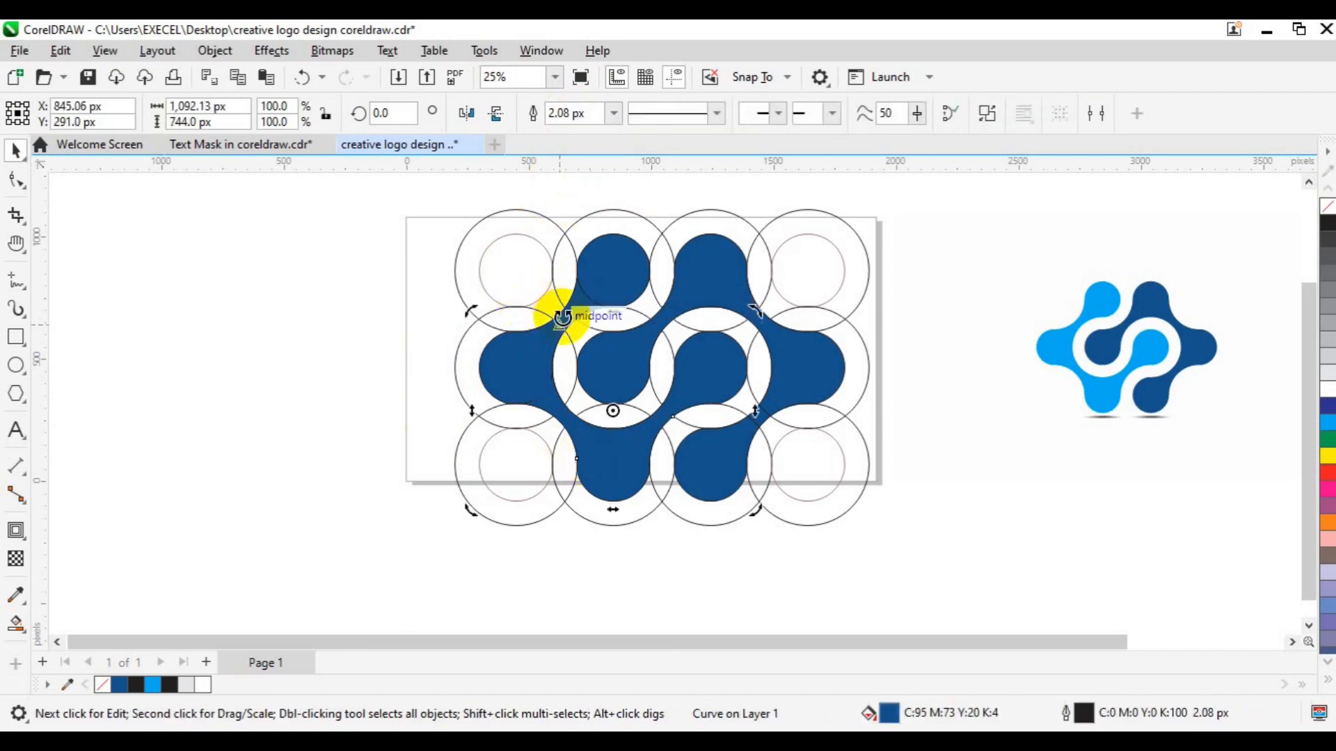
{"action": "left_click", "coordinate": [563, 324]}
{"action": "left_click", "coordinate": [531, 361], "text": "shift"}
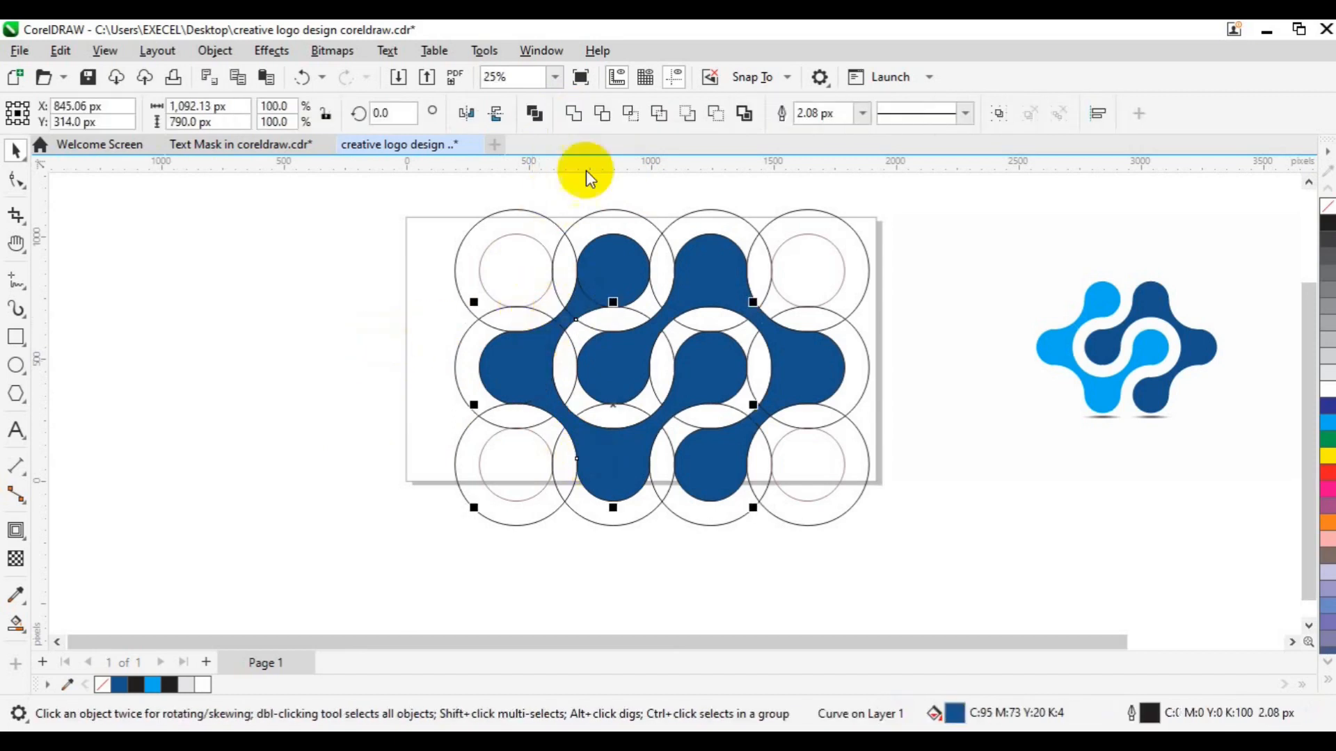
{"action": "left_click", "coordinate": [574, 114]}
Weld the top second-column circle and its lower-left wedge into the large left-hand shape
{"action": "left_click", "coordinate": [582, 304]}
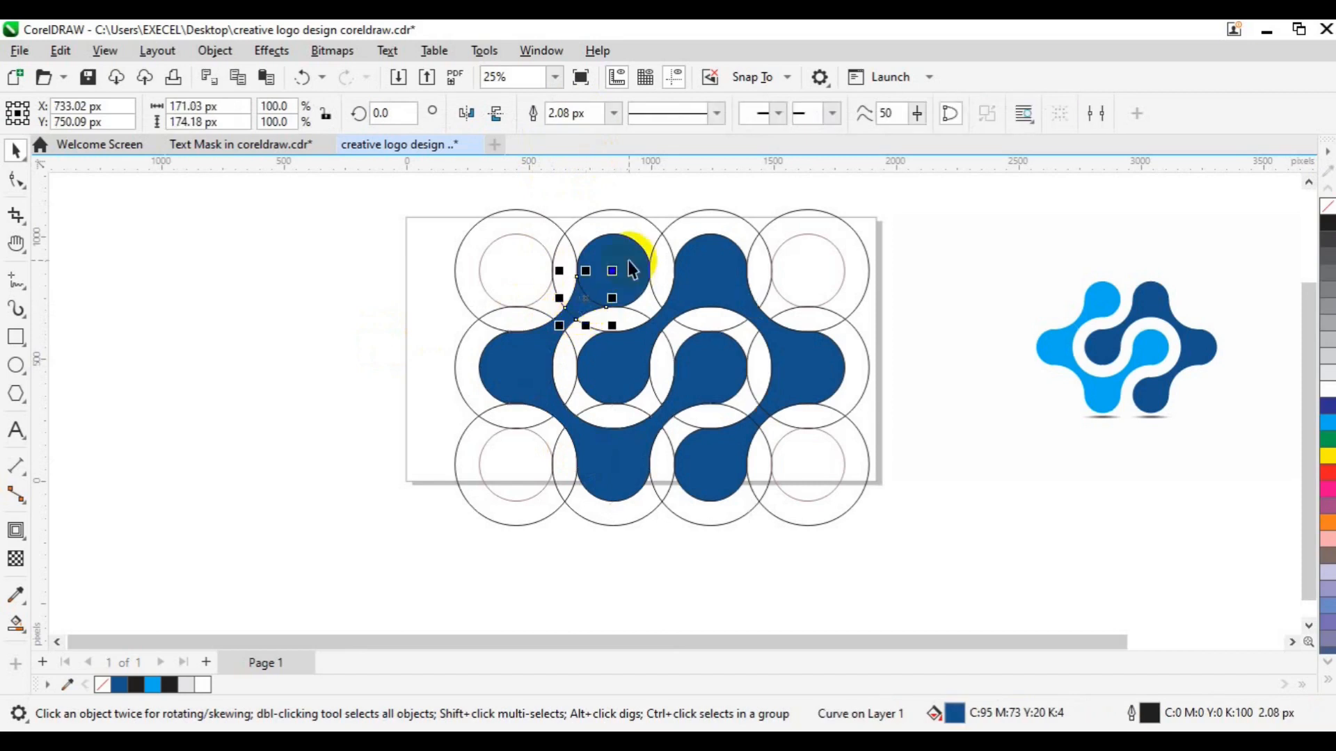
{"action": "left_click", "coordinate": [628, 265], "text": "shift"}
{"action": "left_click", "coordinate": [579, 122]}
{"action": "left_click", "coordinate": [533, 361], "text": "shift"}
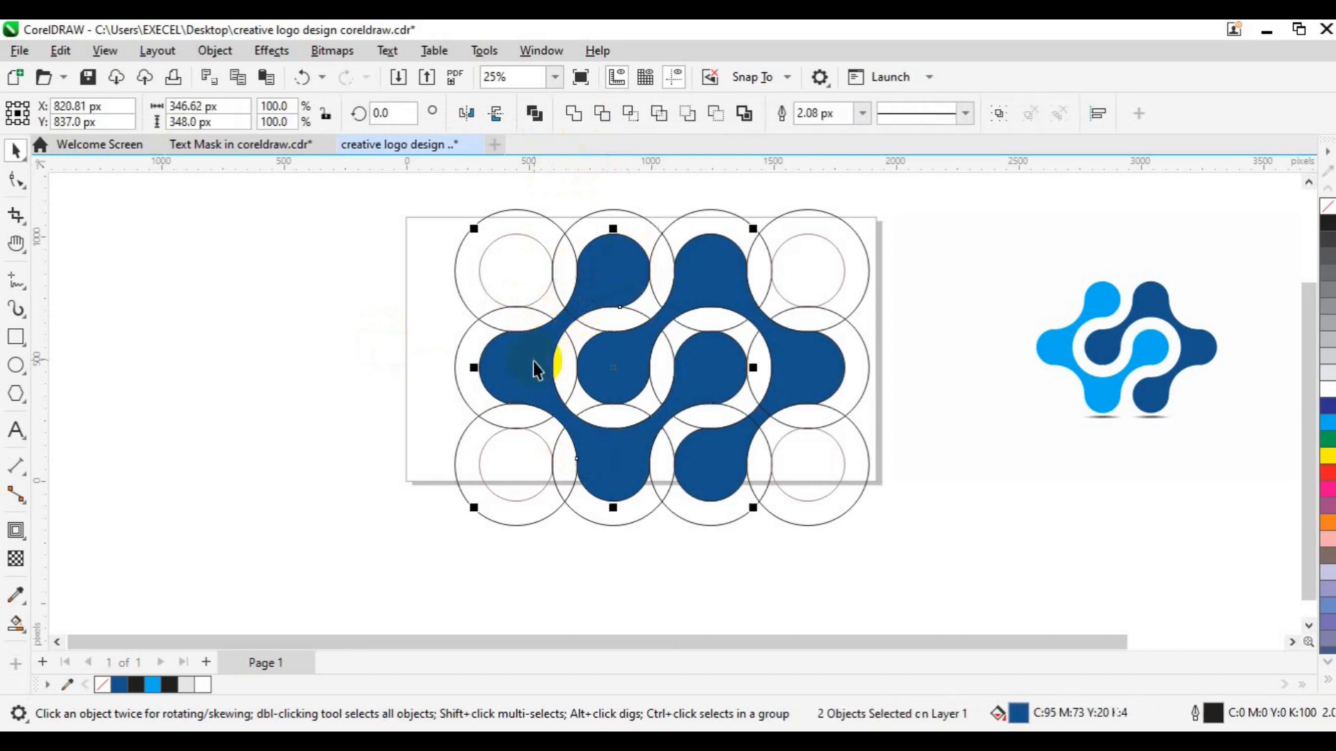
{"action": "left_click", "coordinate": [576, 116]}
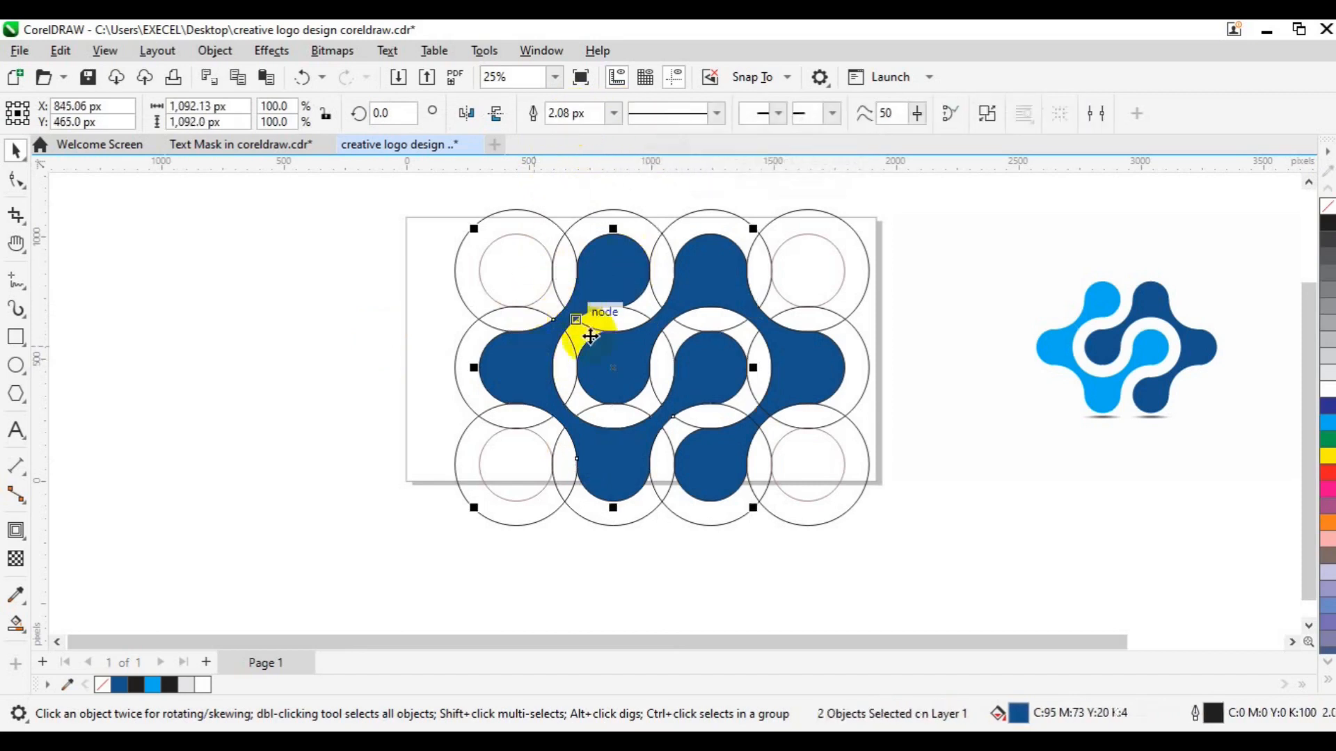
{"action": "left_click", "coordinate": [929, 523]}
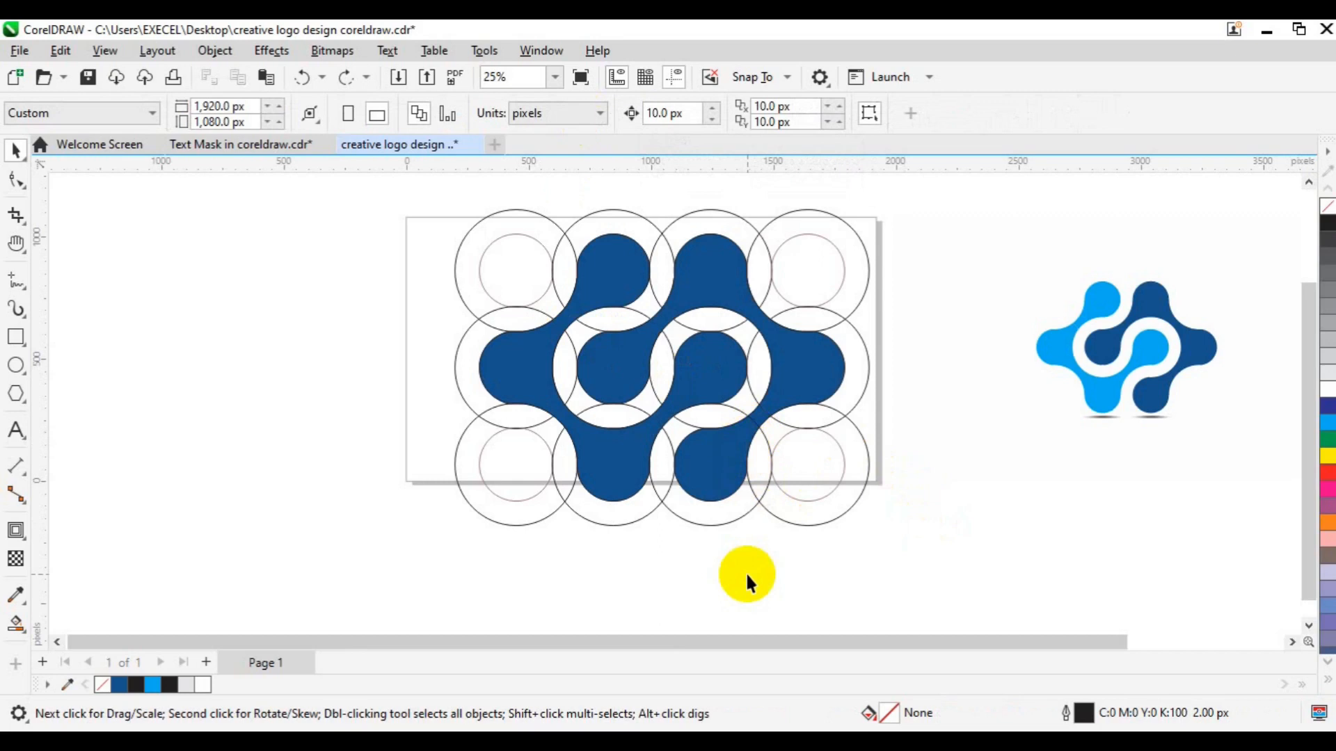
Move both finished logo pieces together off the circle grid to the empty area left of the page
{"action": "left_click", "coordinate": [716, 472]}
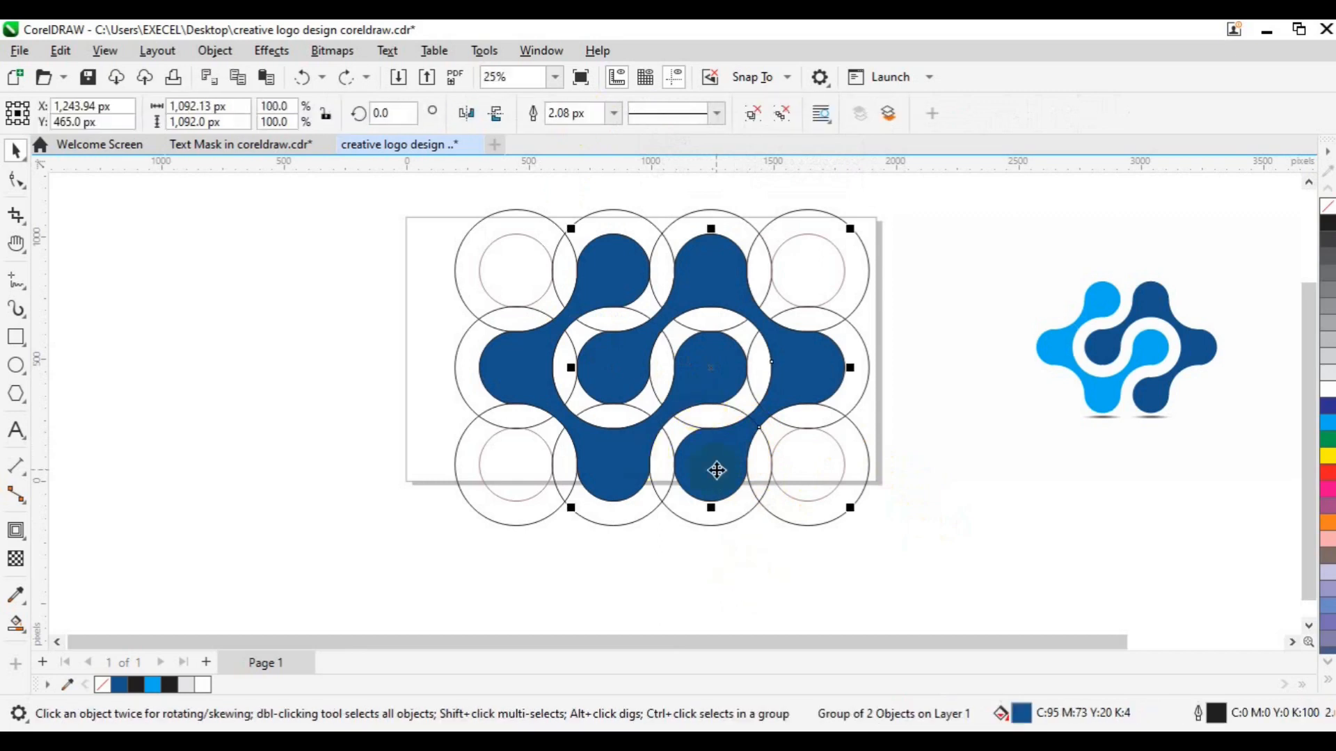
{"action": "left_click", "coordinate": [525, 376], "text": "shift"}
{"action": "left_click_drag", "start_coordinate": [525, 373], "coordinate": [86, 394]}
Delete the entire grid of construction circles on the page
{"action": "left_click", "coordinate": [389, 207]}
{"action": "left_click_drag", "start_coordinate": [381, 196], "coordinate": [895, 553]}
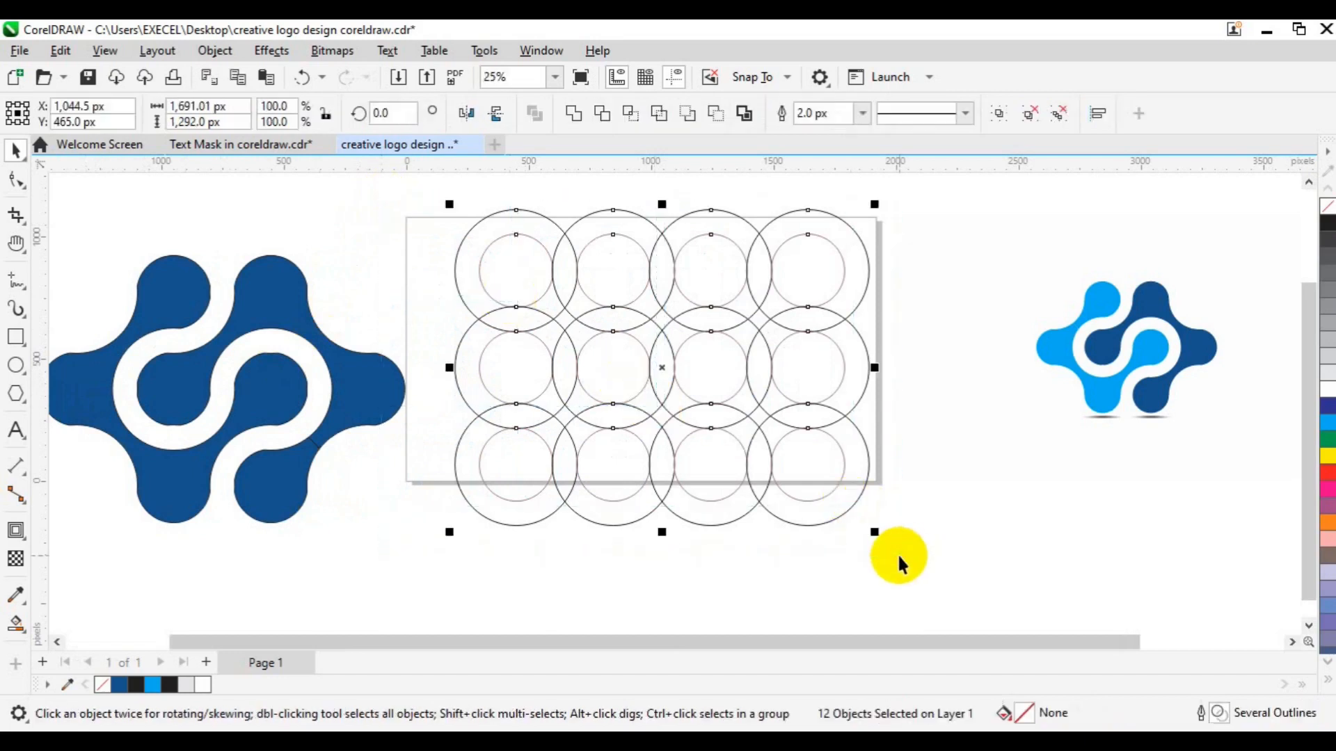
{"action": "key", "text": "Delete"}
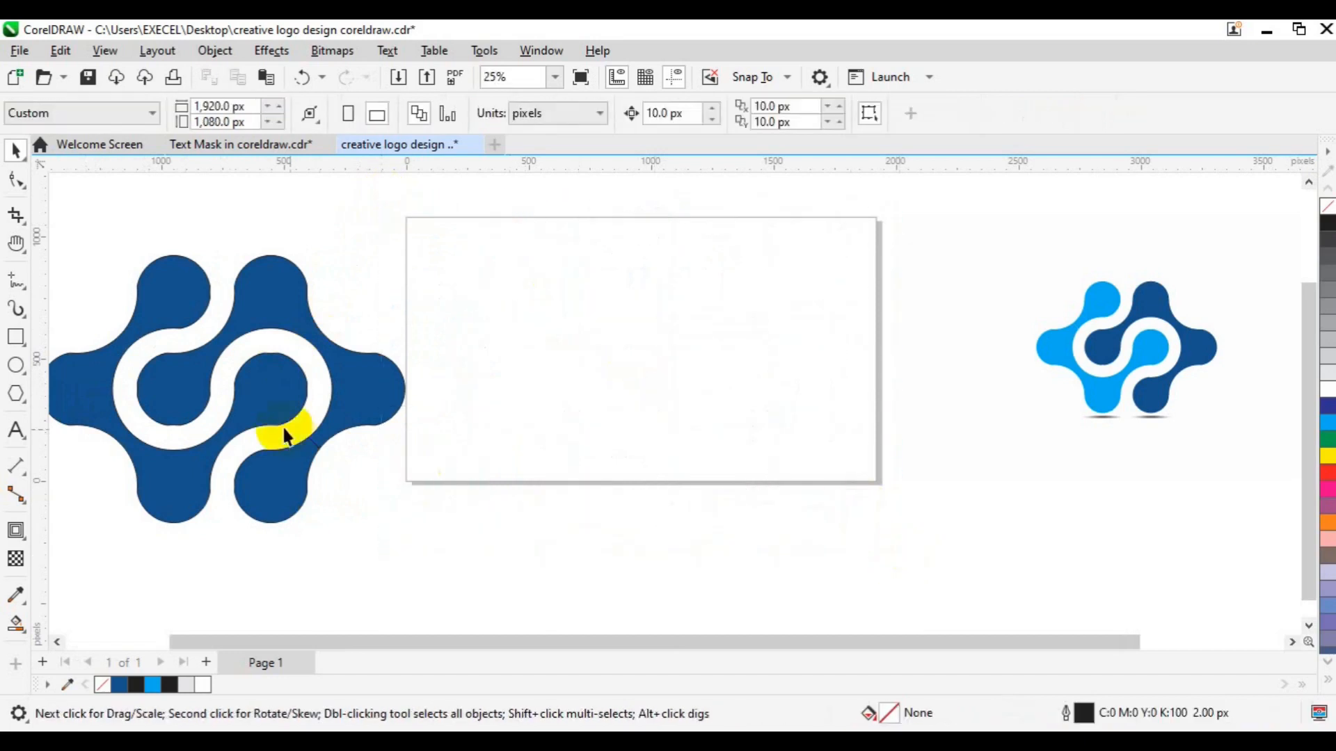
Fill the left interlocking logo piece with light blue and remove the outlines from both pieces
{"action": "left_click", "coordinate": [265, 420]}
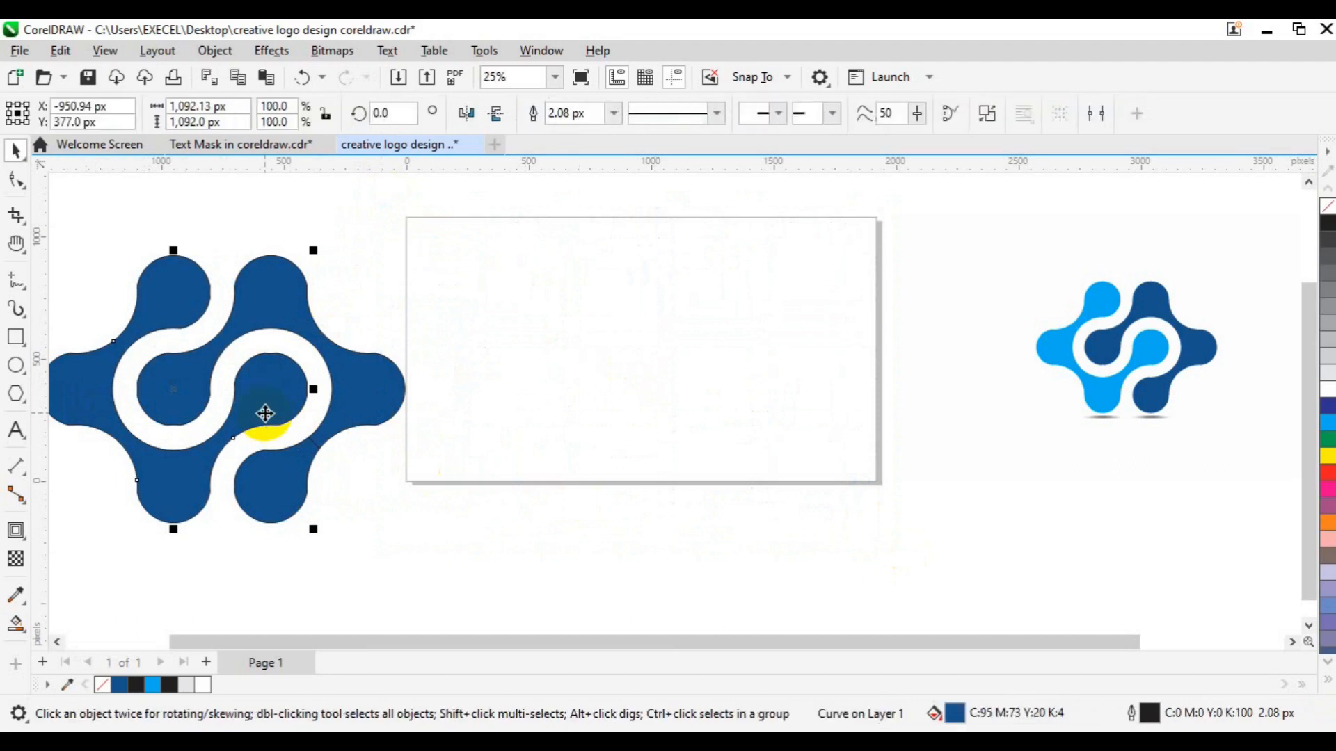
{"action": "left_click", "coordinate": [374, 398]}
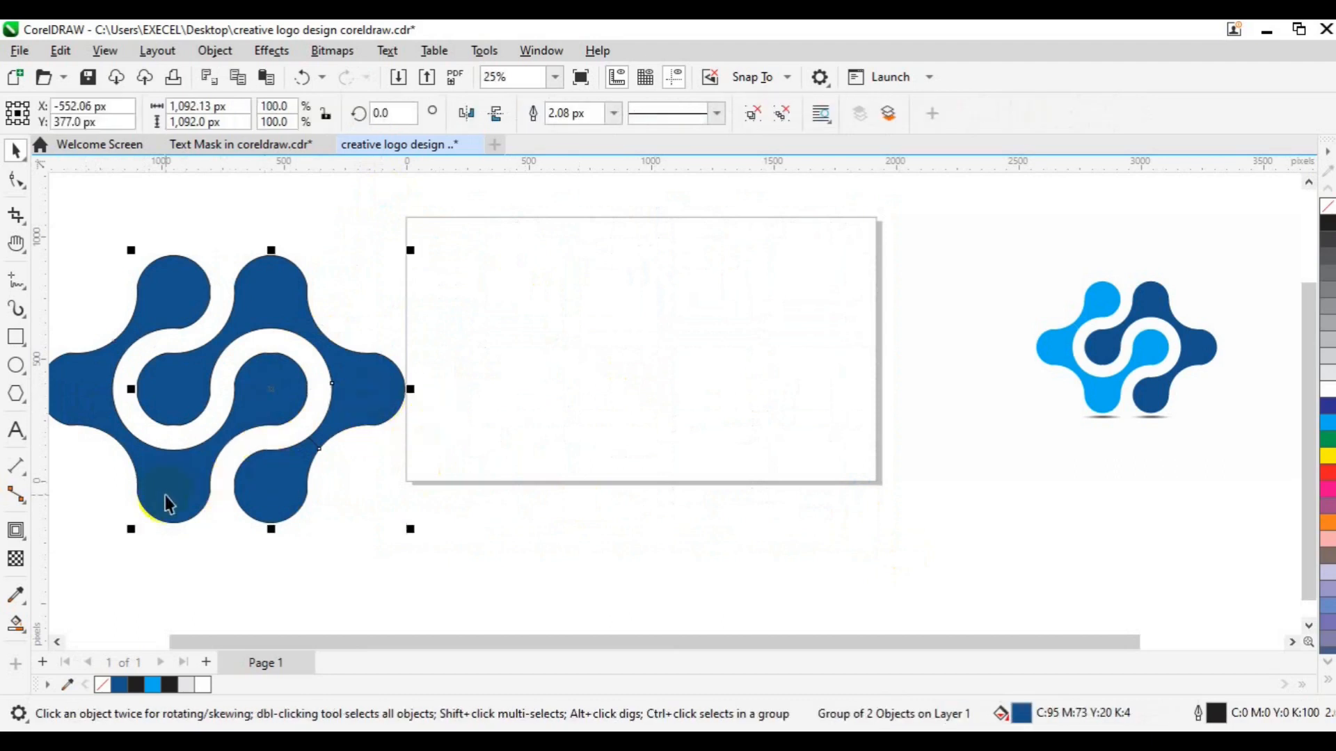
{"action": "left_click", "coordinate": [173, 520]}
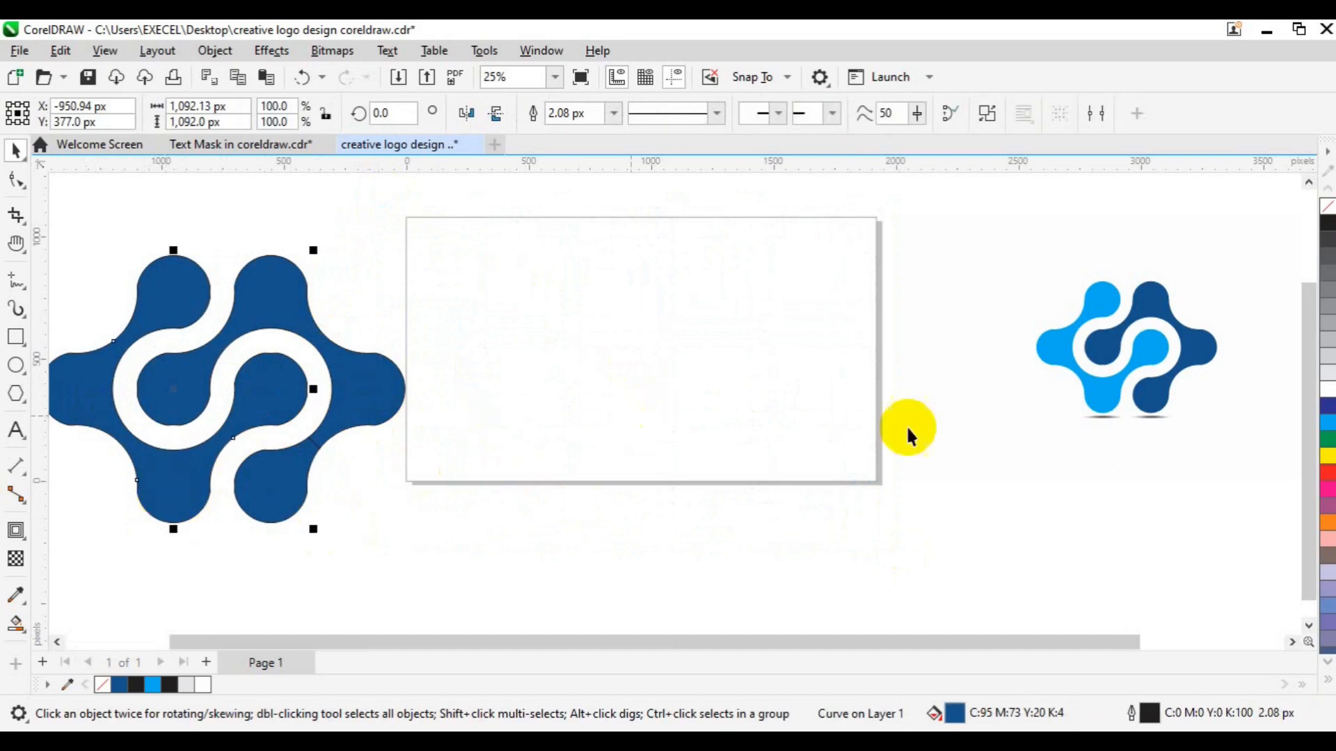
{"action": "left_click", "coordinate": [1327, 425]}
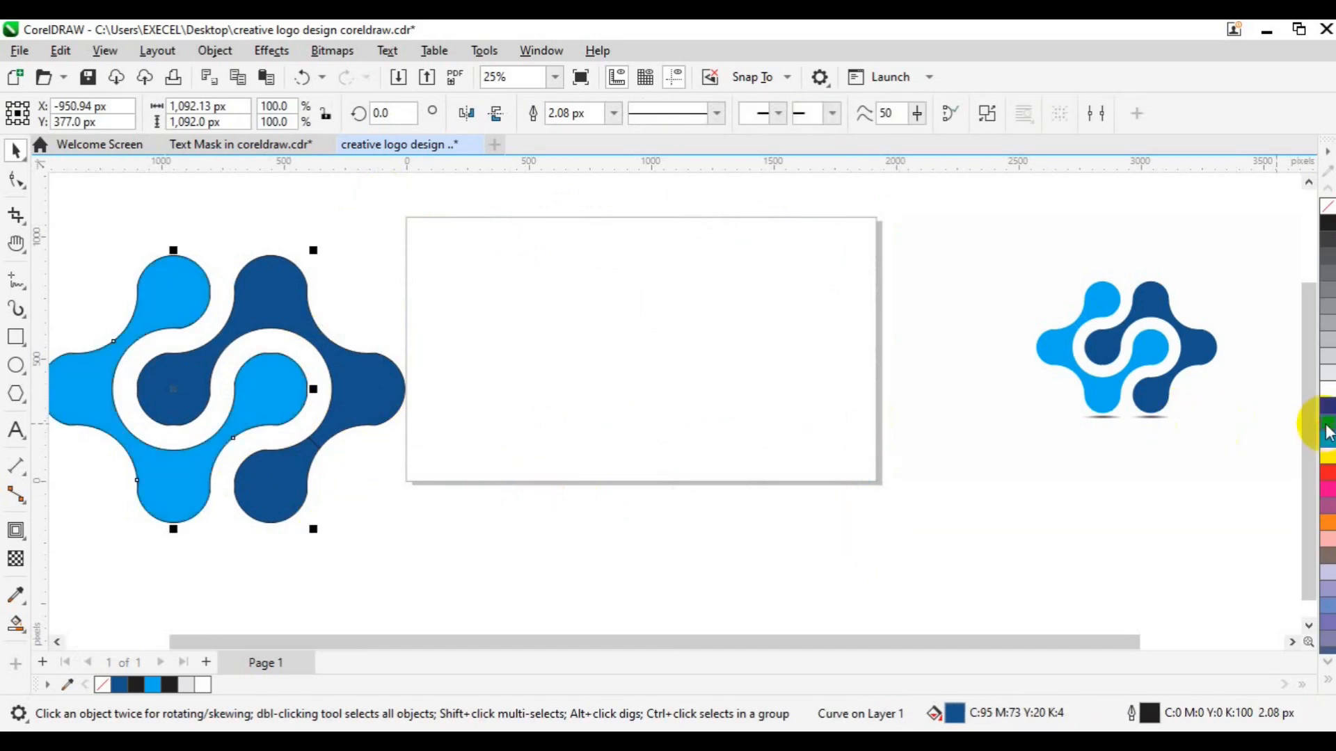
{"action": "left_click", "coordinate": [388, 395], "text": "shift"}
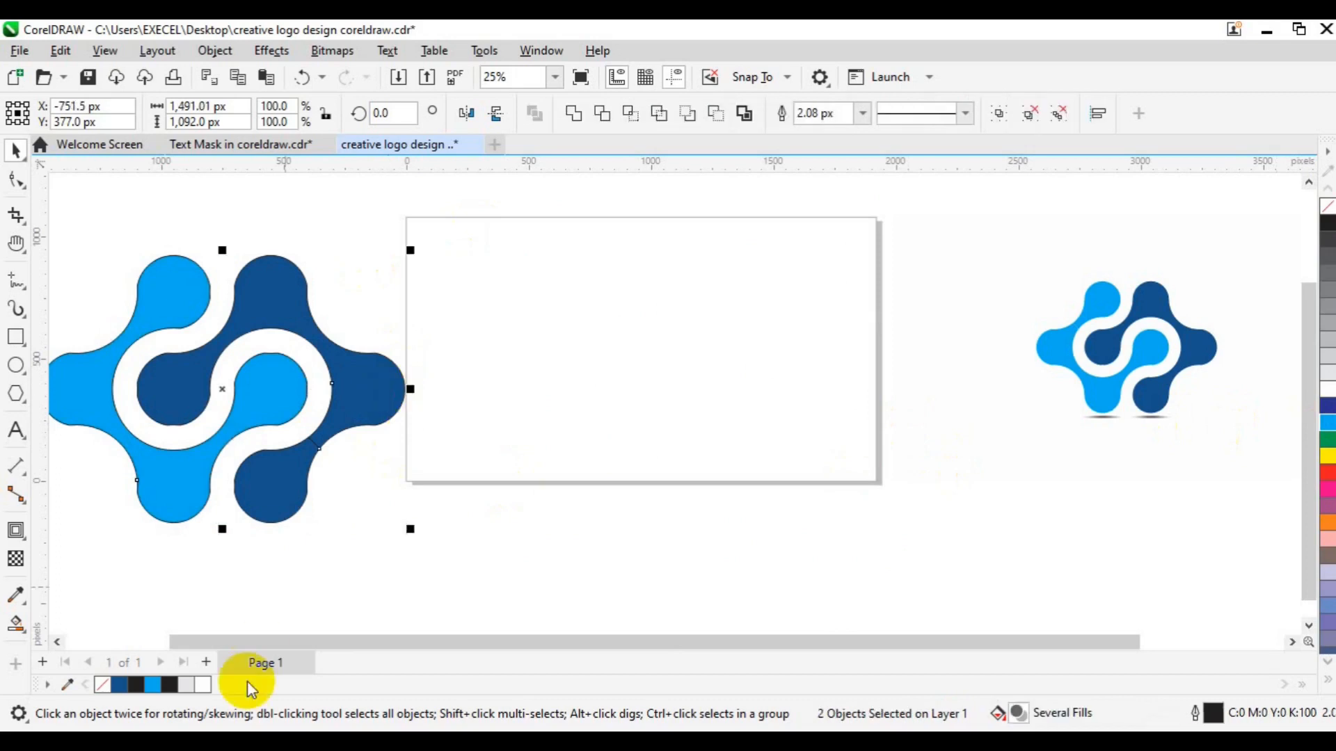
{"action": "right_click", "coordinate": [99, 687]}
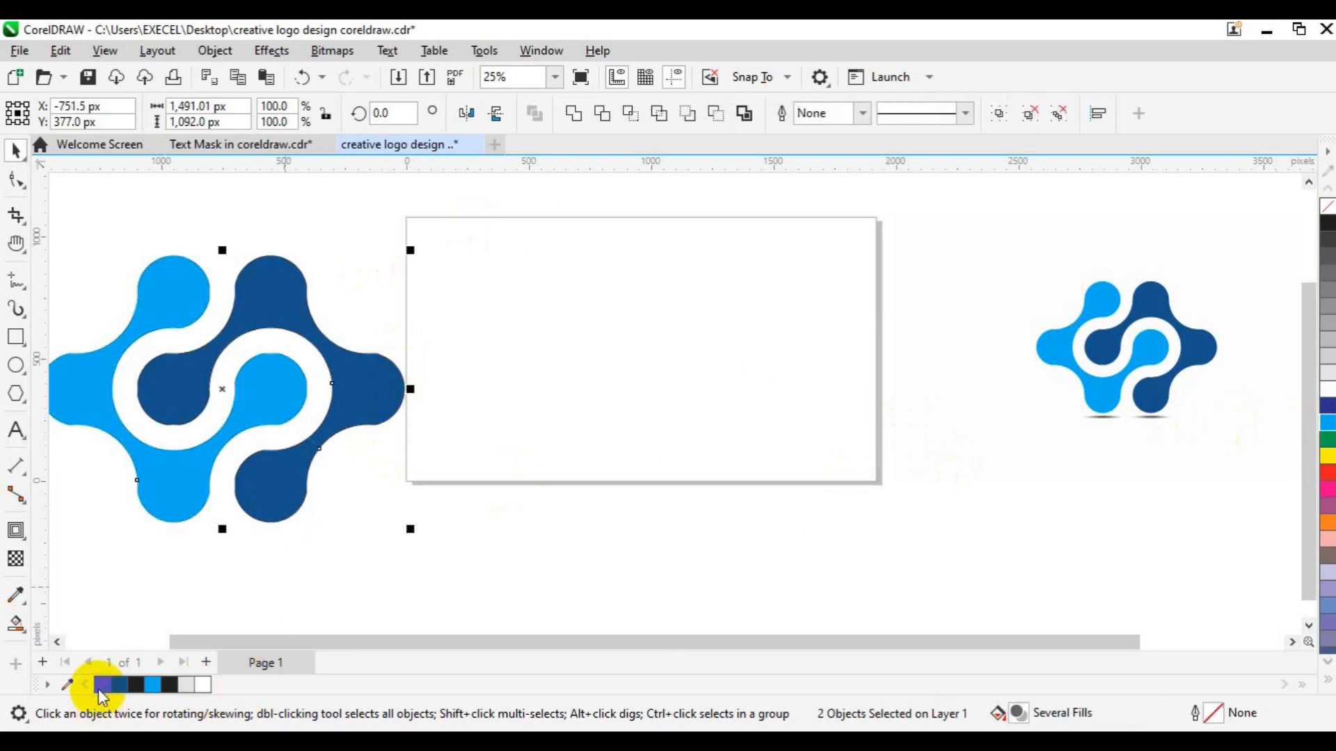
Group the two logo pieces and centre the group on the page
{"action": "left_click", "coordinate": [1002, 114]}
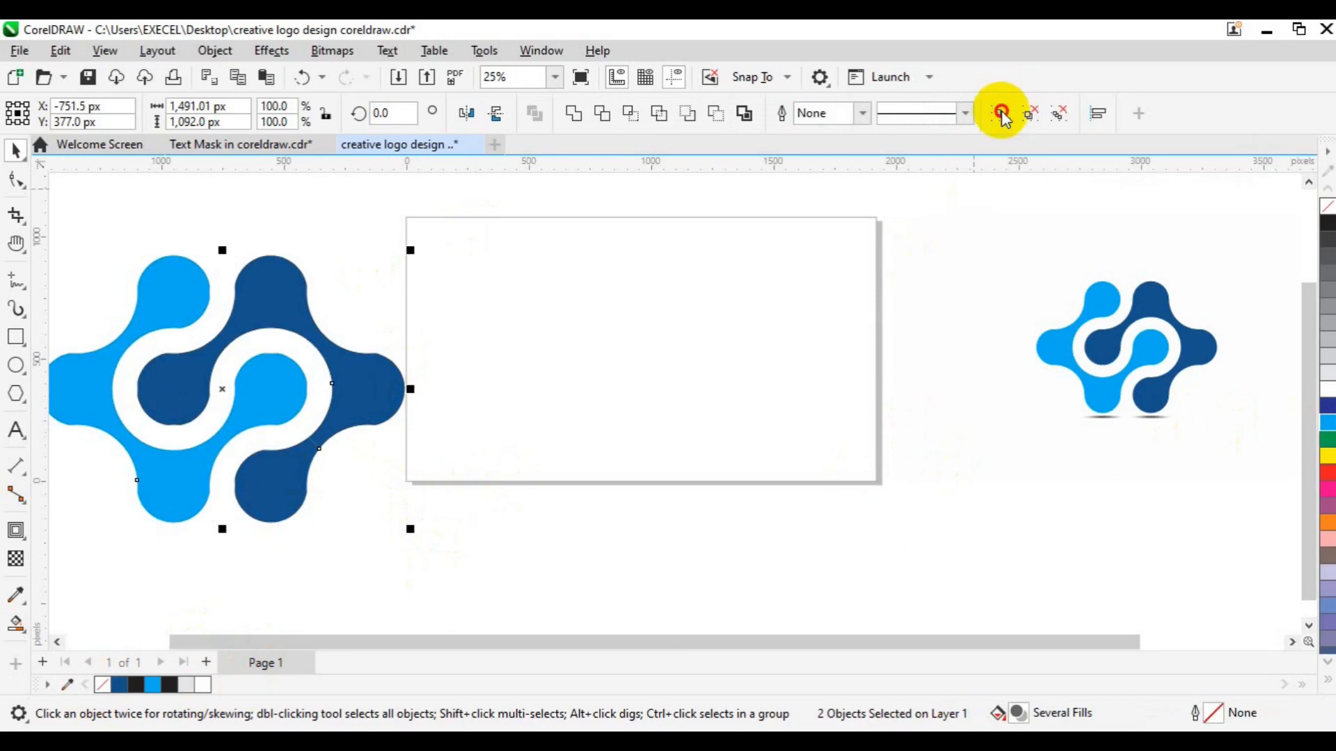
{"action": "key", "text": "p"}
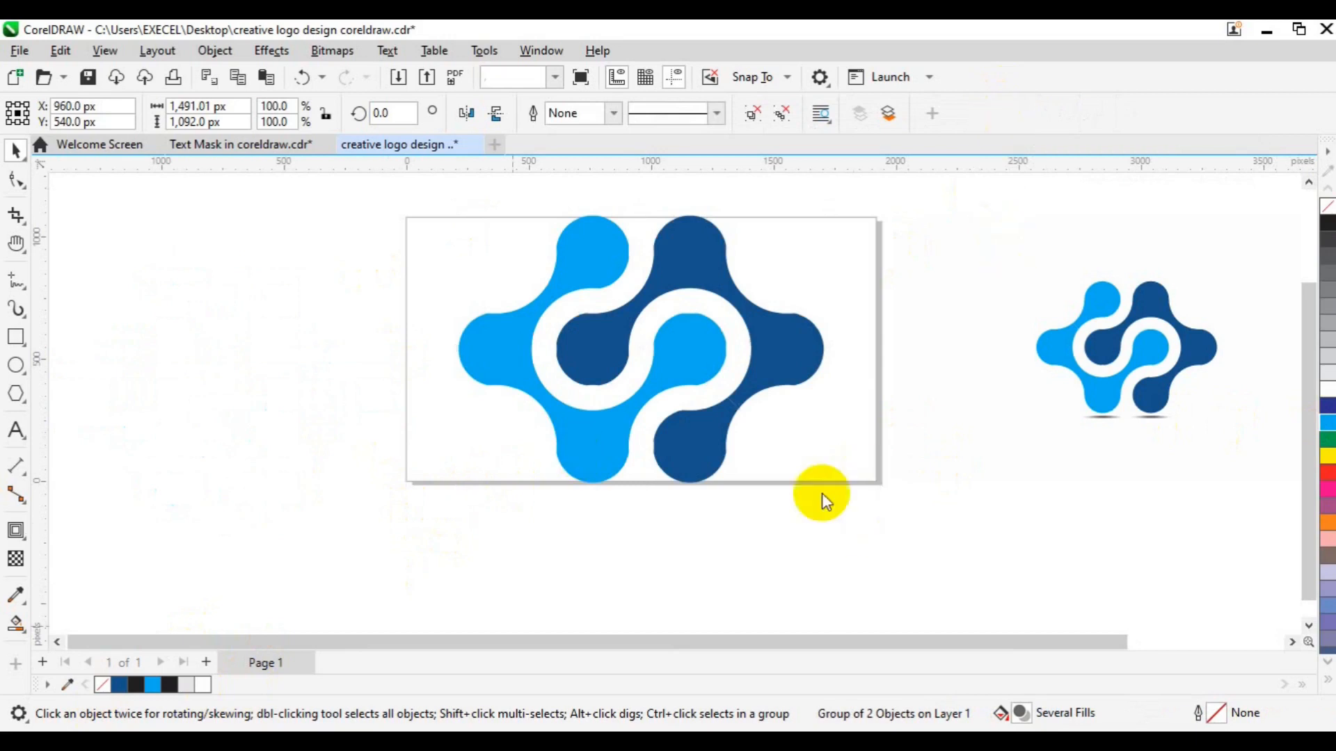
{"action": "left_click", "coordinate": [639, 512]}
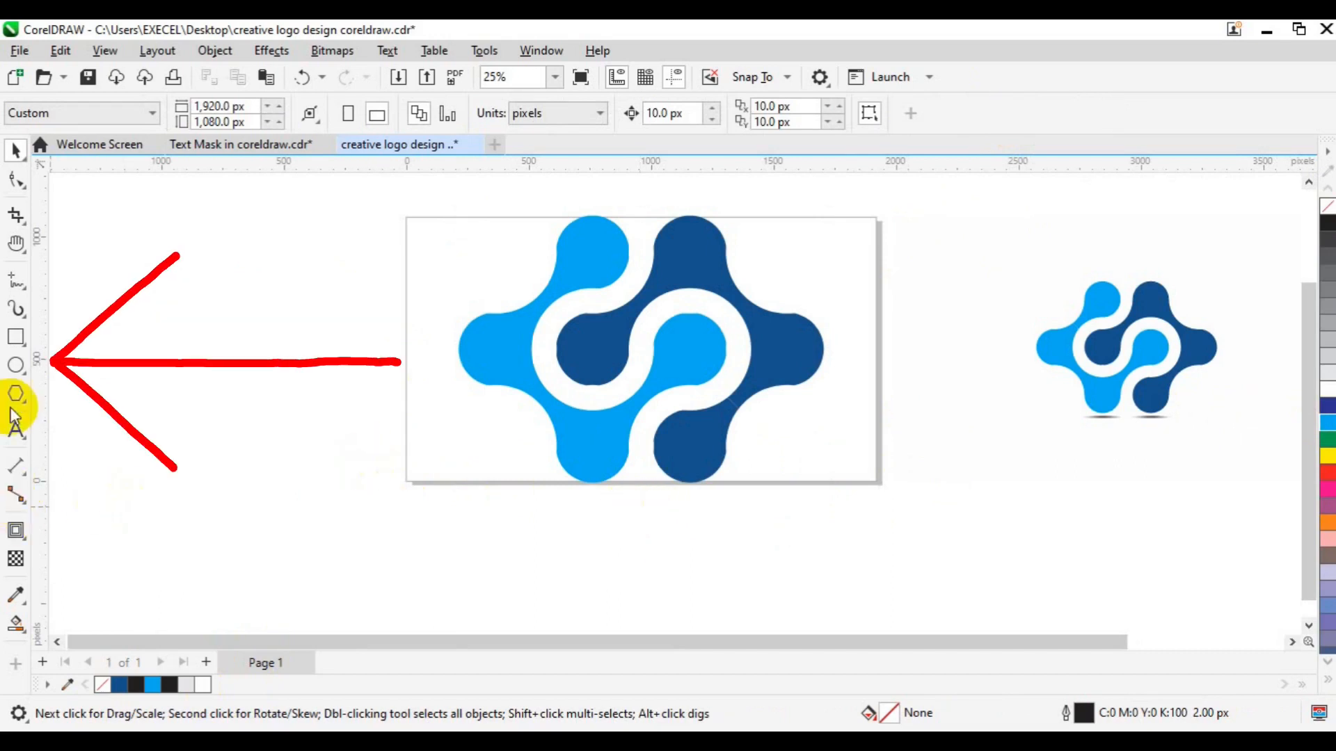
Draw a flat ellipse about 216 px wide and 20 px high just below the light-blue bottom lobe
{"action": "left_click", "coordinate": [18, 364]}
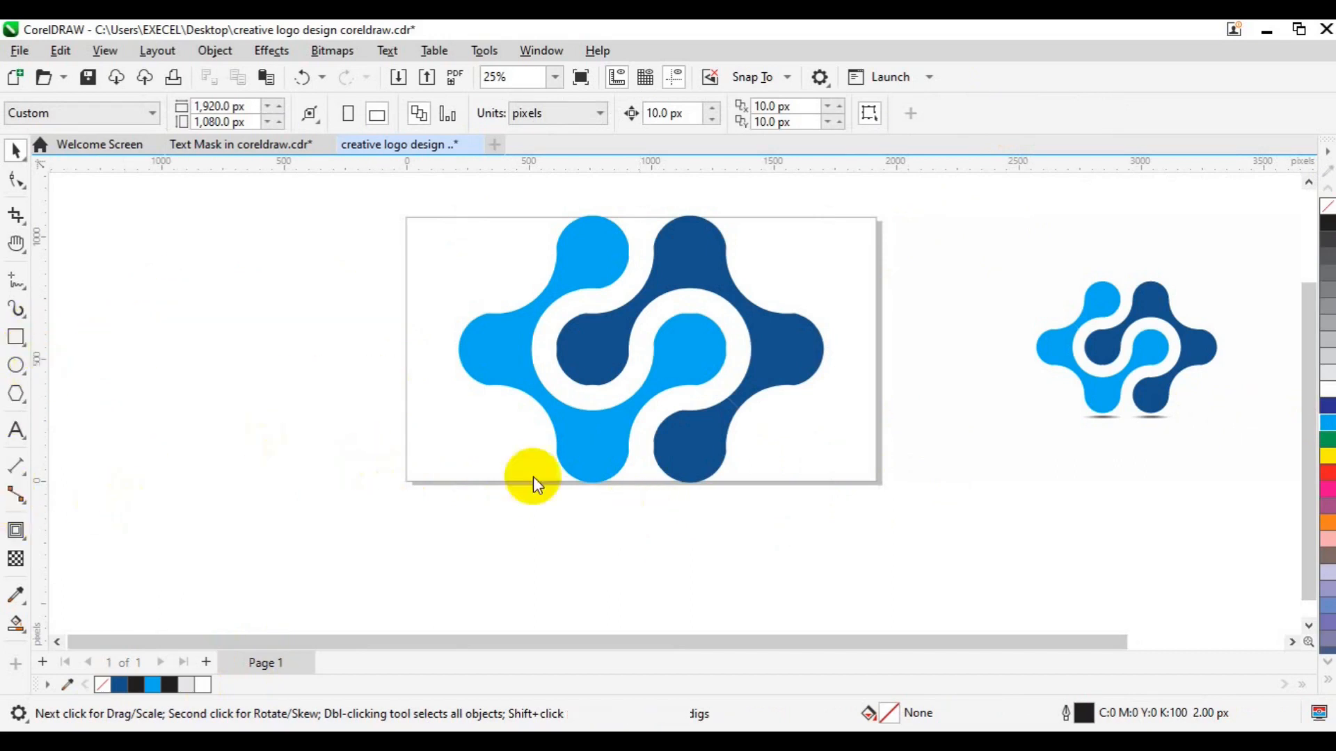
{"action": "left_click_drag", "start_coordinate": [576, 490], "coordinate": [619, 488]}
{"action": "left_click_drag", "start_coordinate": [621, 489], "coordinate": [627, 494]}
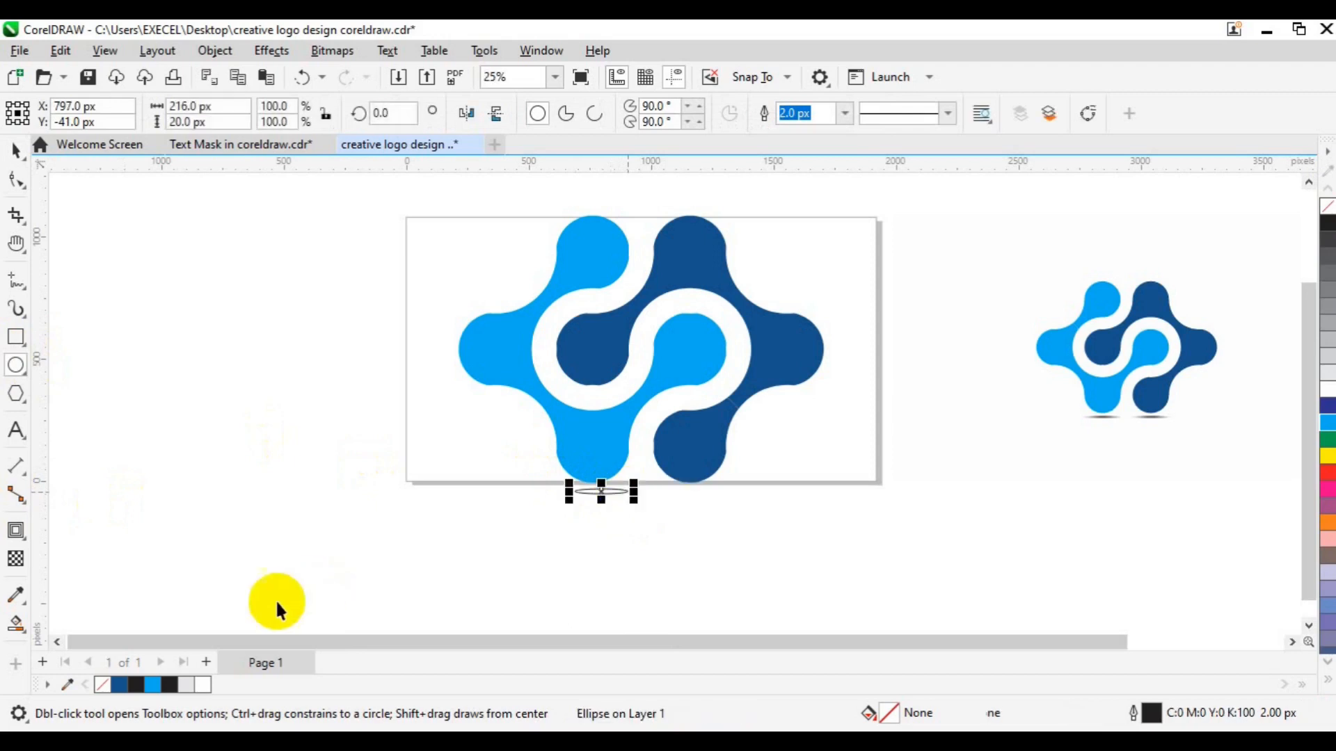
Fill the flat ellipse below the light-blue lobe with black and apply an elliptical fountain transparency to it
{"action": "key", "text": "space"}
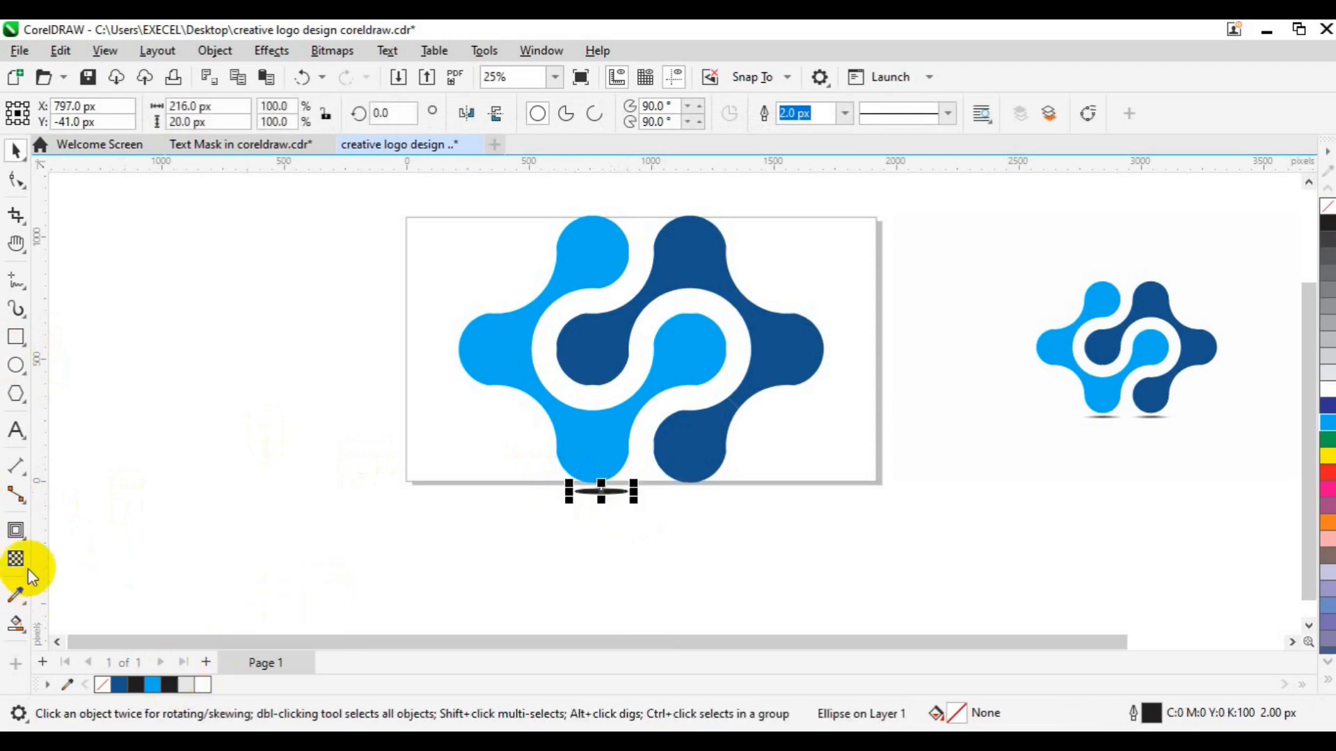
{"action": "left_click", "coordinate": [17, 560]}
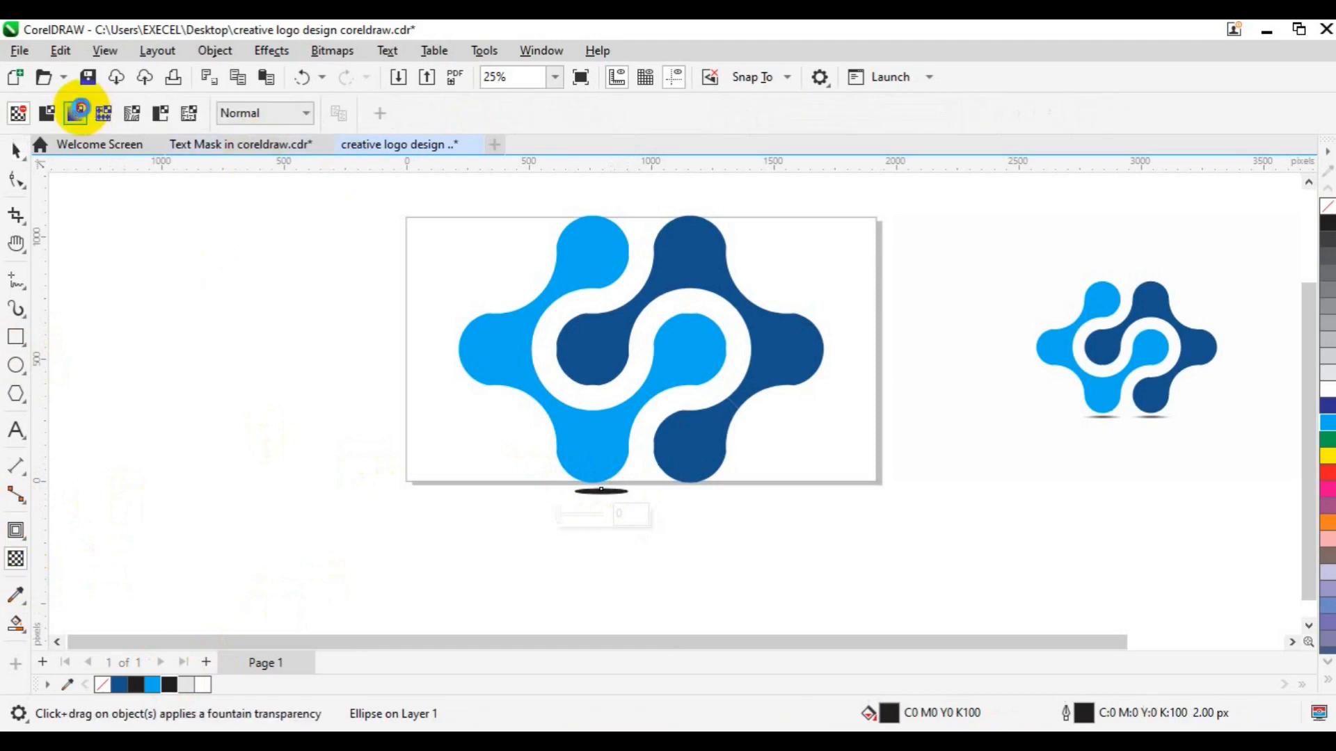
{"action": "left_click", "coordinate": [76, 113]}
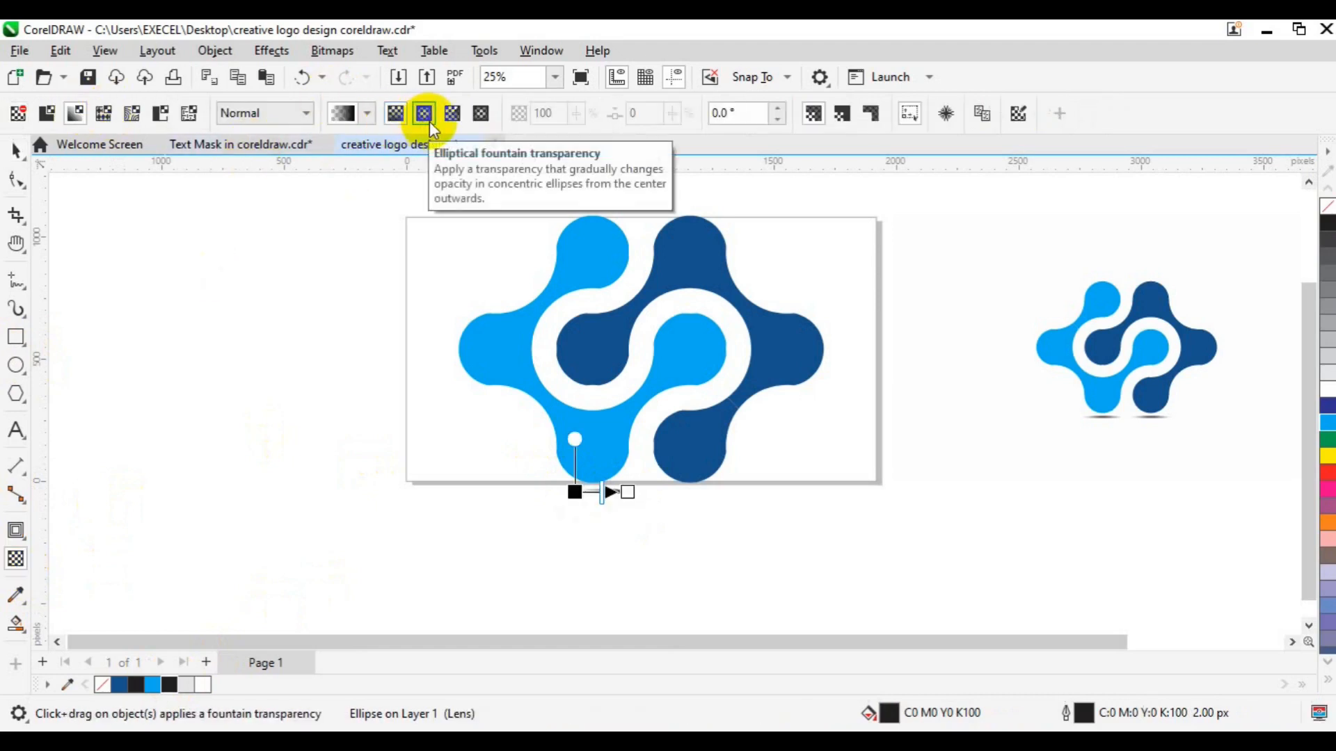
{"action": "left_click", "coordinate": [425, 116]}
{"action": "key", "text": "space"}
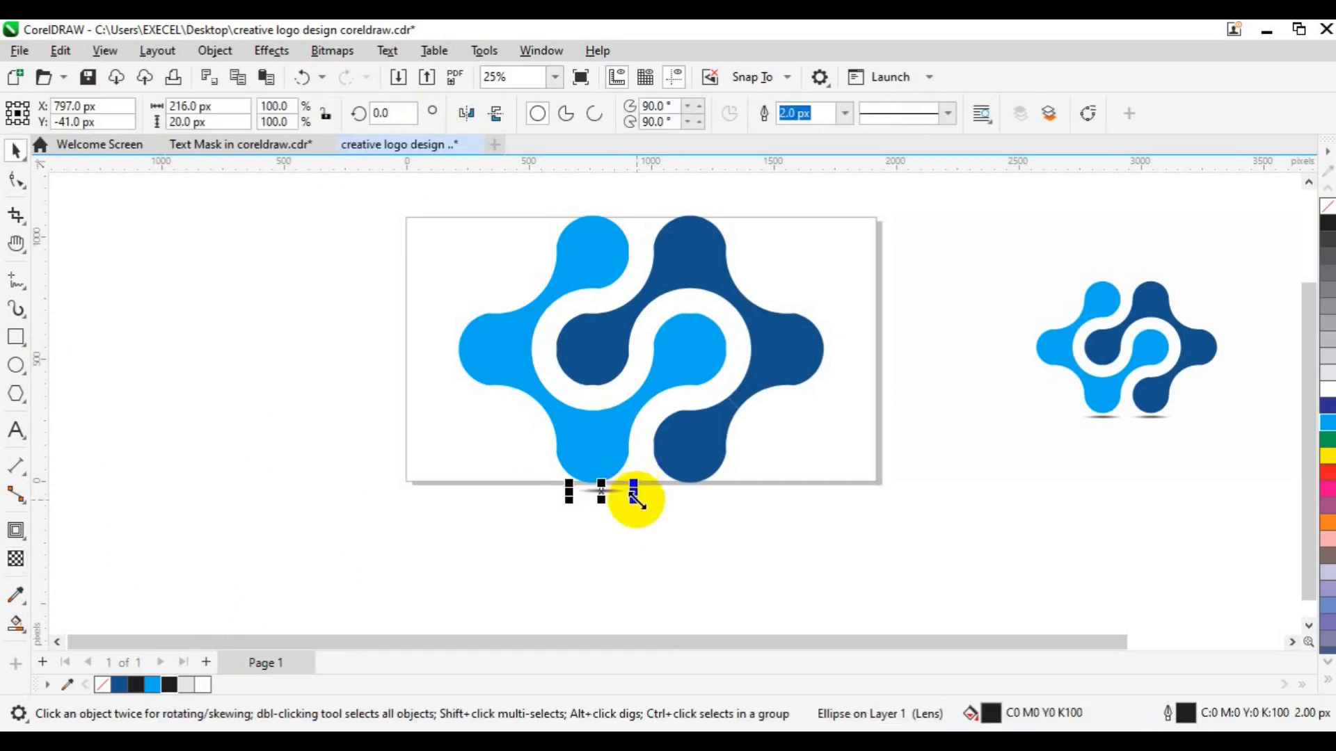
Enlarge the shadow ellipse to about 328 by 30 px under the light-blue lobe and copy it beneath the dark-blue bottom lobe
{"action": "left_click_drag", "start_coordinate": [633, 492], "coordinate": [603, 490]}
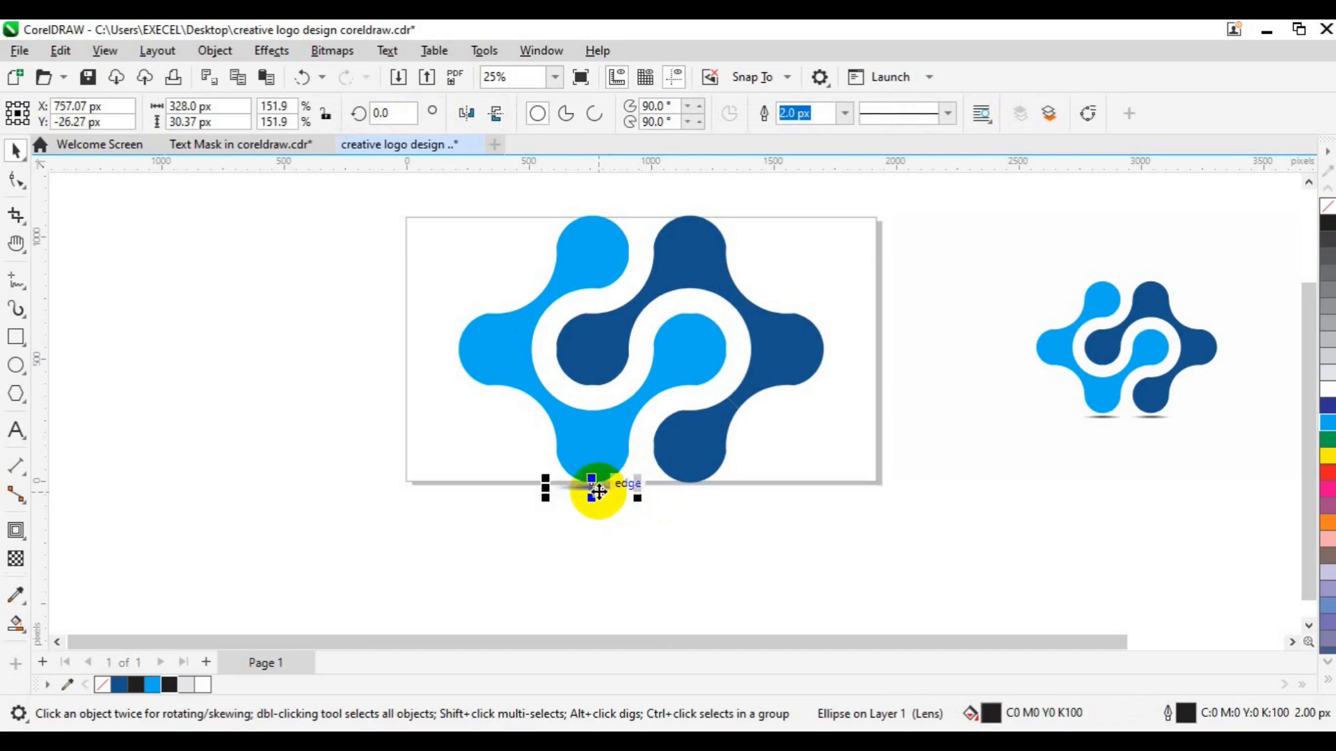
{"action": "left_click_drag", "start_coordinate": [598, 492], "coordinate": [697, 488]}
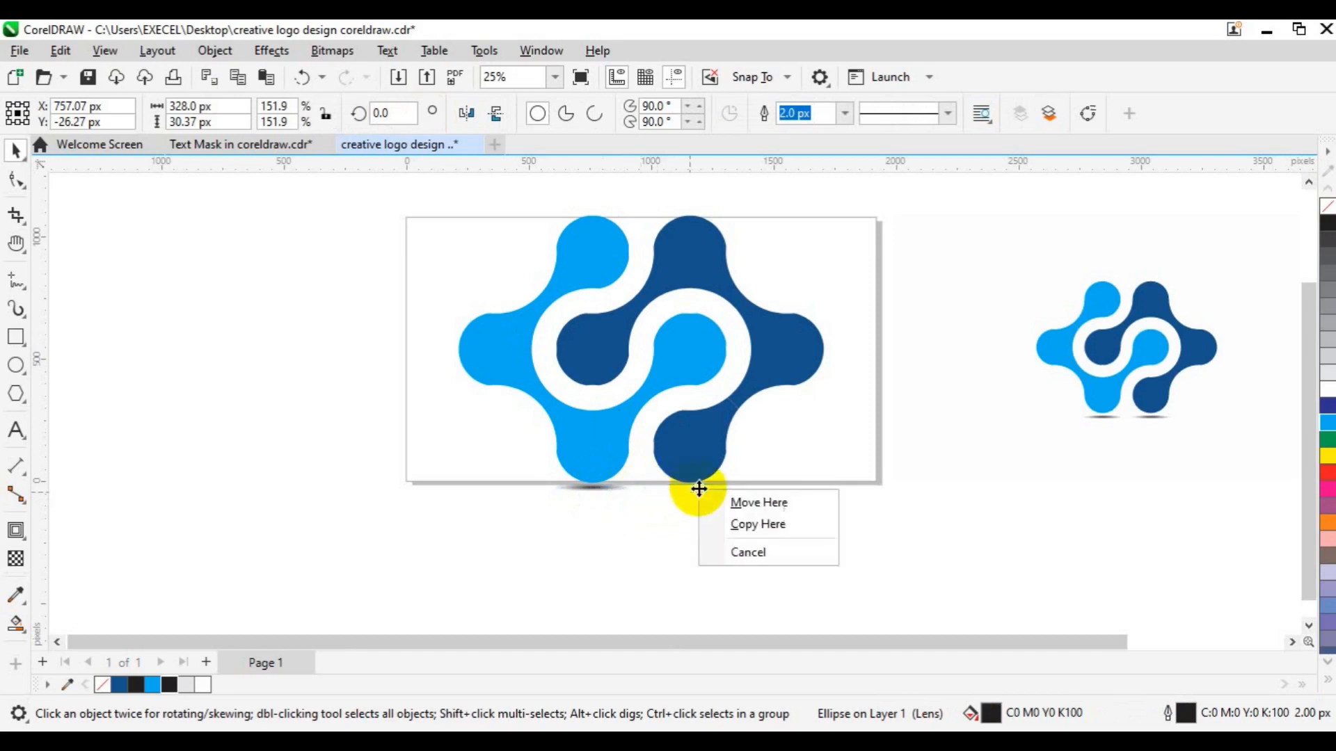
{"action": "left_click", "coordinate": [745, 532]}
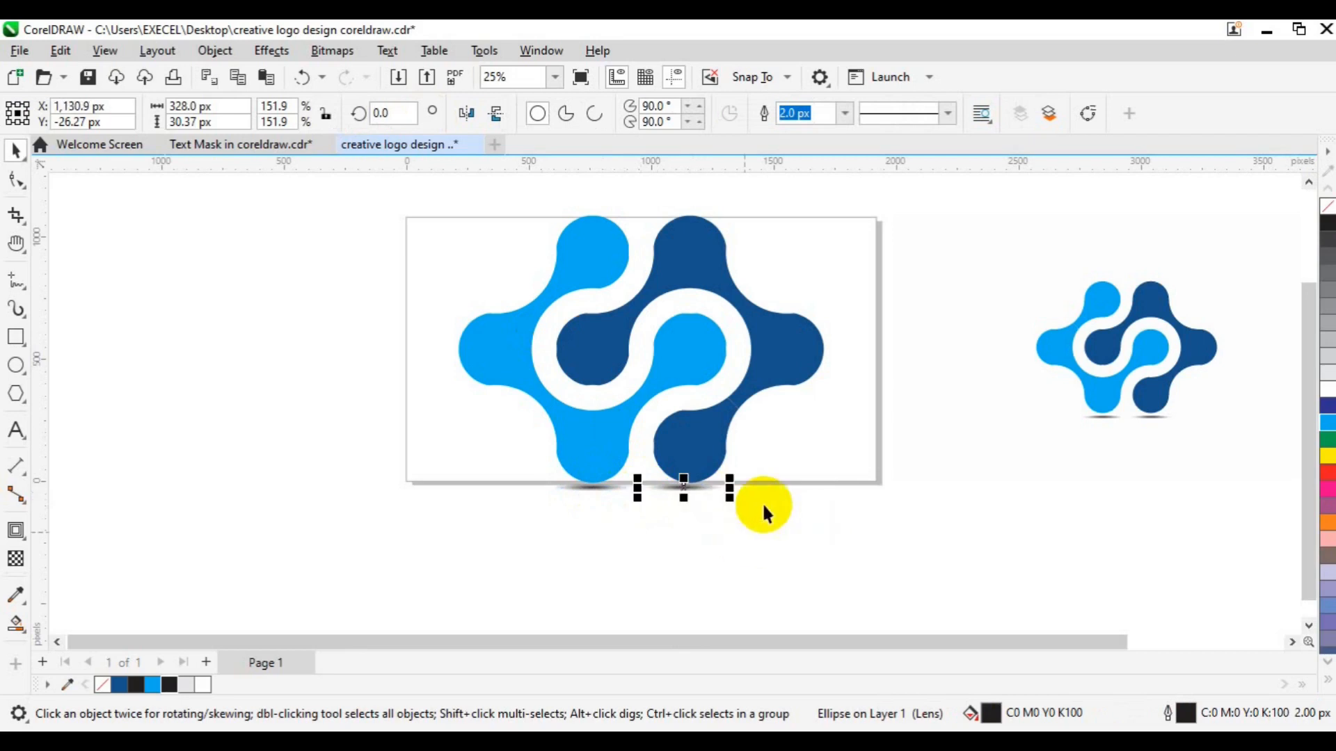
Scale the logo and both shadow ellipses down together about their centre to about 51%, about 765 px wide
{"action": "left_click", "coordinate": [446, 200]}
{"action": "left_click_drag", "start_coordinate": [431, 189], "coordinate": [886, 570]}
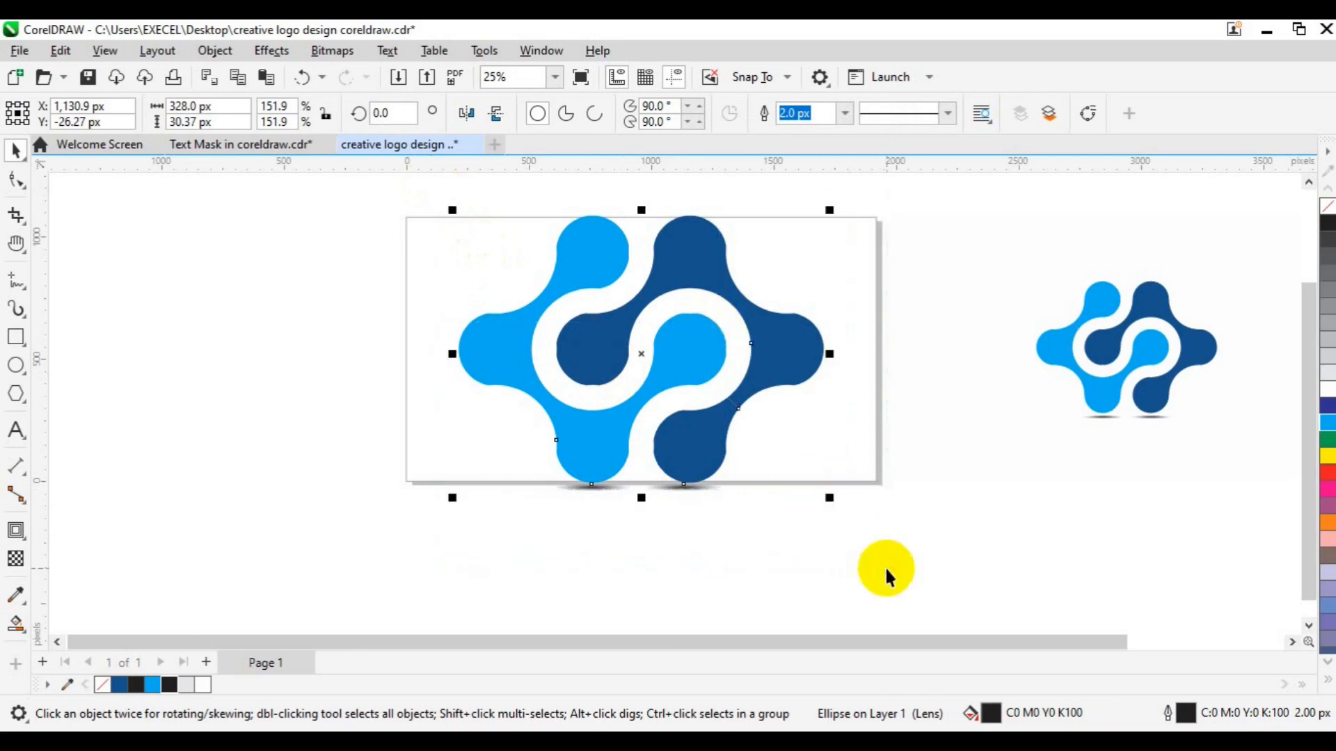
{"action": "left_click_drag", "start_coordinate": [828, 499], "coordinate": [745, 438]}
Nudge the logo pieces up about 10 px above the shadows and group them with both shadow ellipses
{"action": "left_click", "coordinate": [689, 402]}
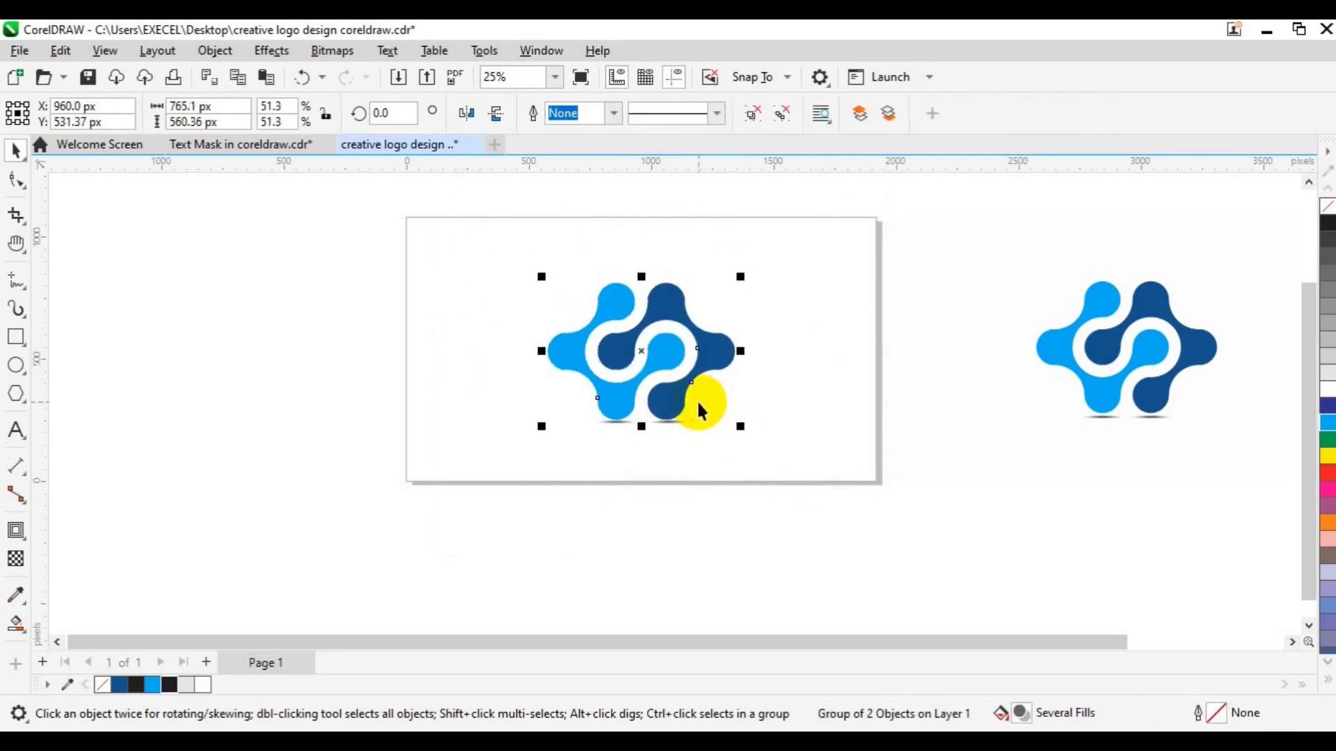
{"action": "left_click", "coordinate": [527, 246]}
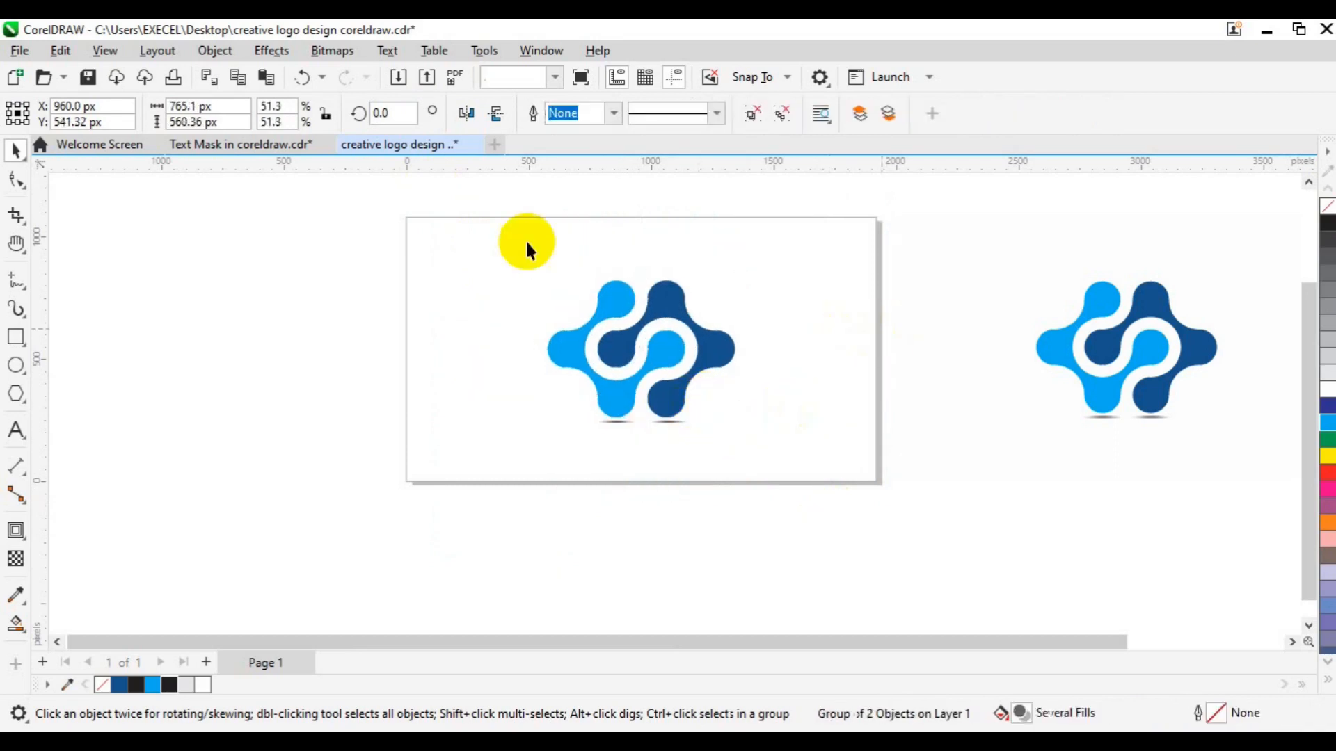
{"action": "left_click_drag", "start_coordinate": [384, 237], "coordinate": [788, 480]}
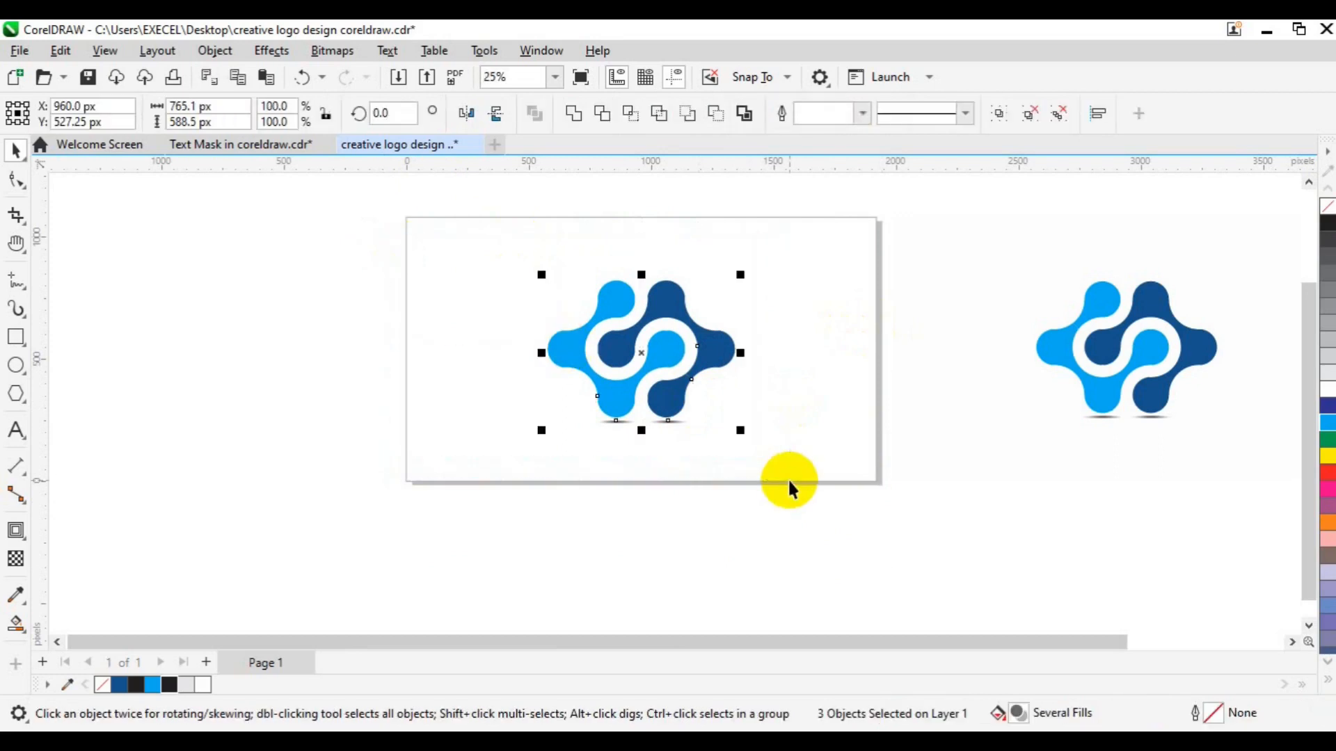
{"action": "key", "text": "ctrl+g"}
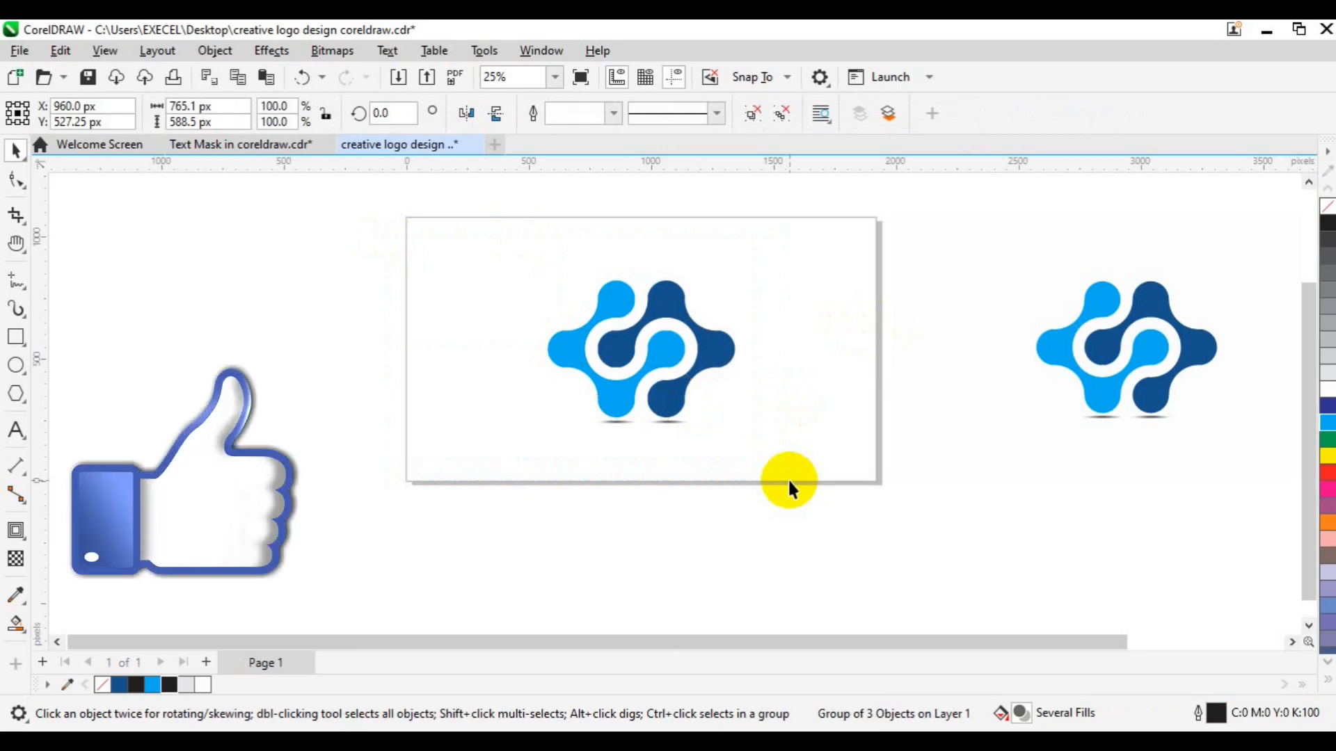
{"action": "key", "text": "Escape"}
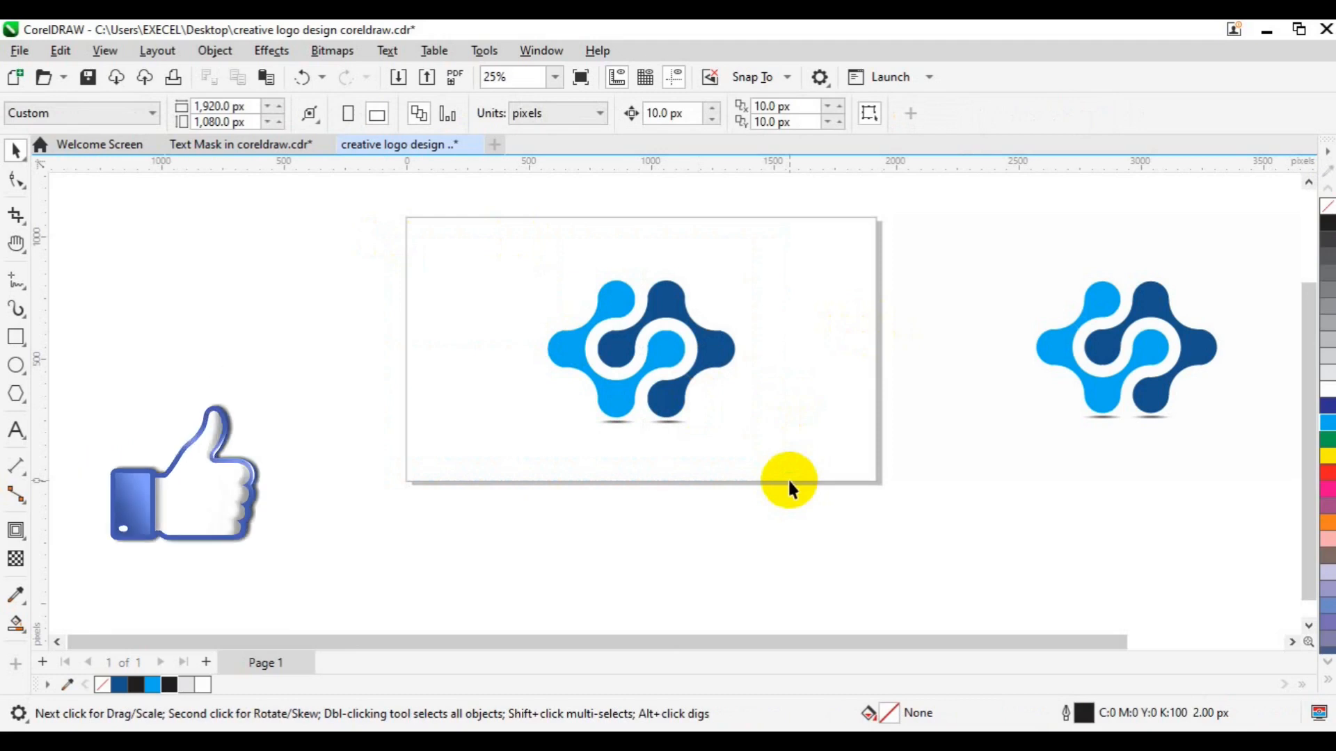